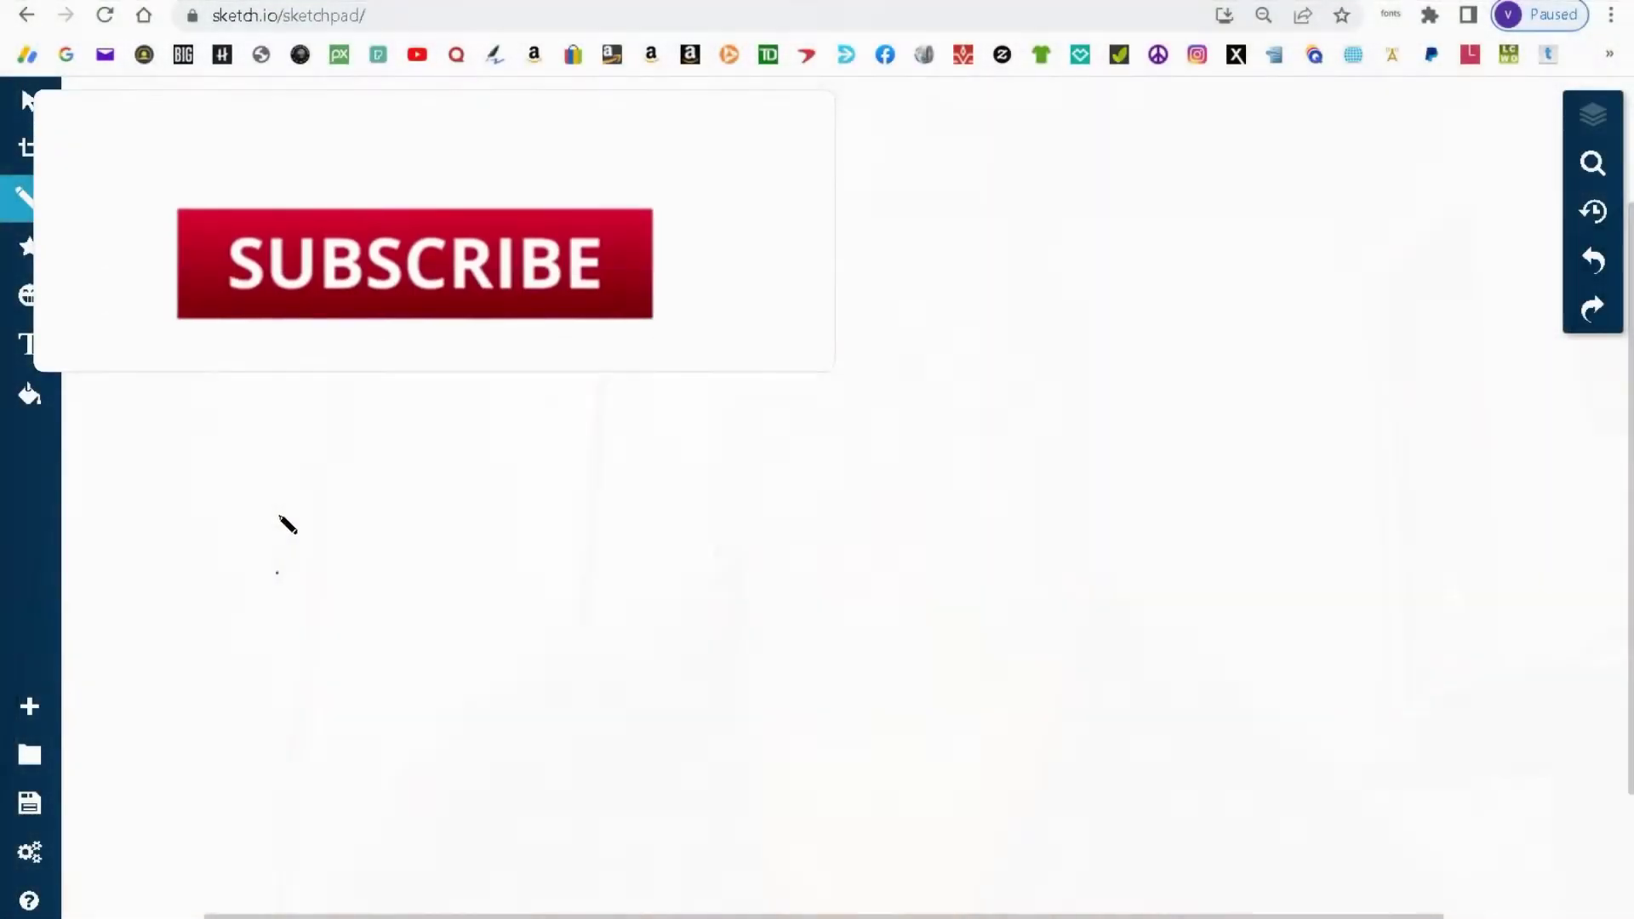
Step: Draw the first freehand pencil stroke of the transmitter box near the lower left of the canvas
mouse_move(250, 662)
left_mouse_down()
mouse_move(236, 766)
mouse_move(402, 783)
mouse_move(248, 677)
left_mouse_up()
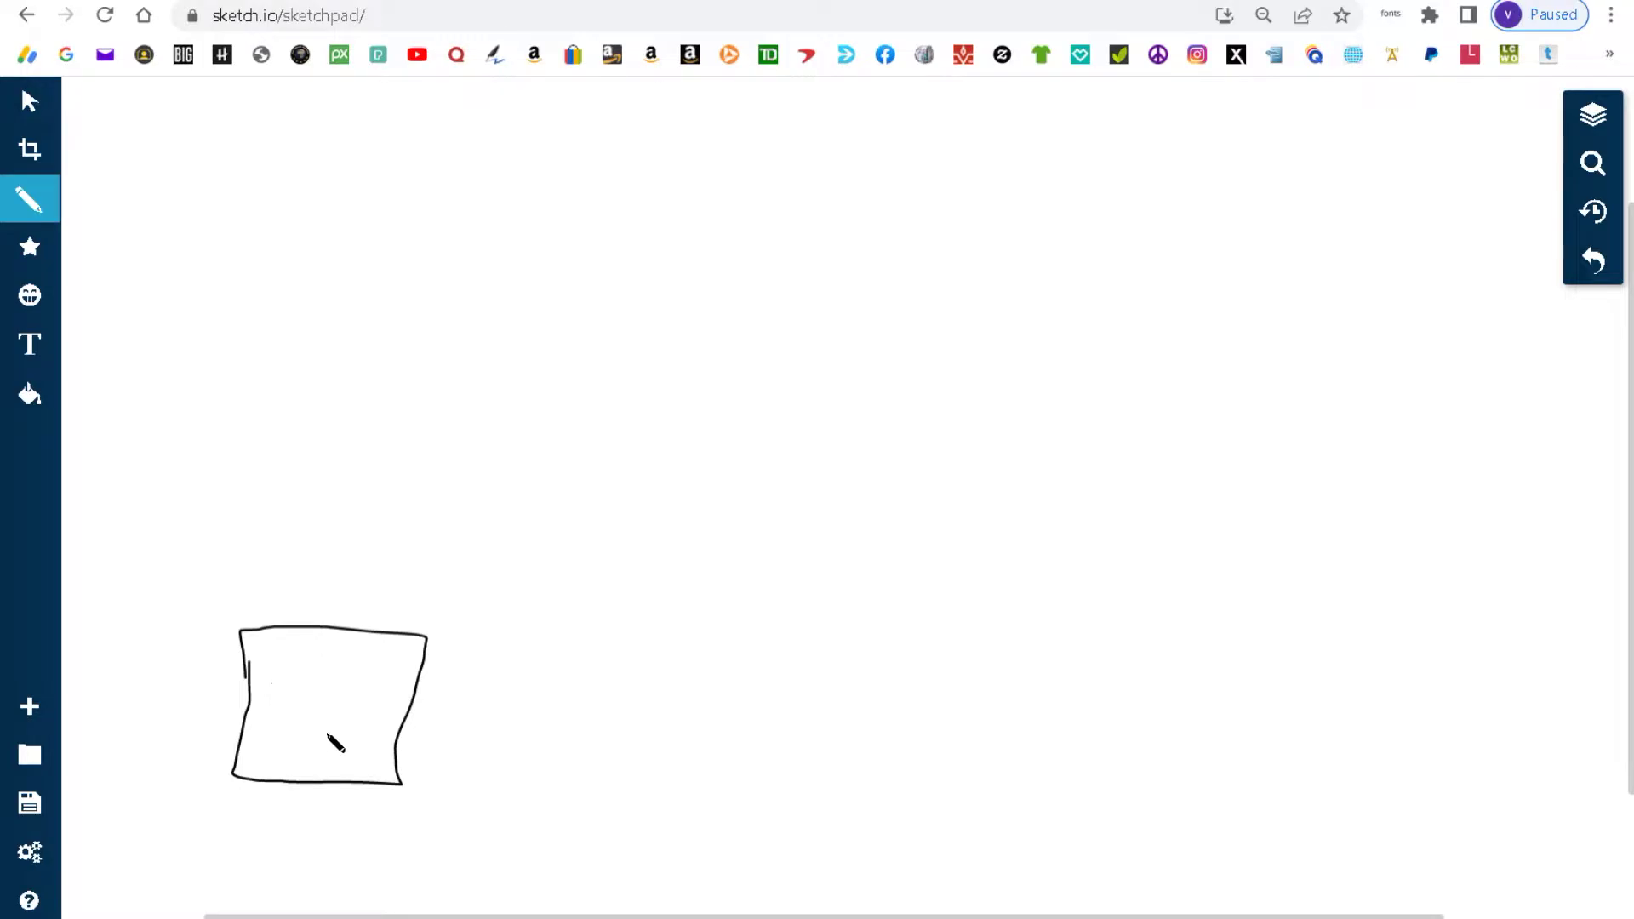
Step: Letter TX inside the box and draw two wires rising from its top
mouse_move(292, 672)
left_mouse_down()
mouse_move(267, 724)
mouse_move(293, 676)
mouse_move(351, 721)
mouse_move(312, 723)
left_mouse_up()
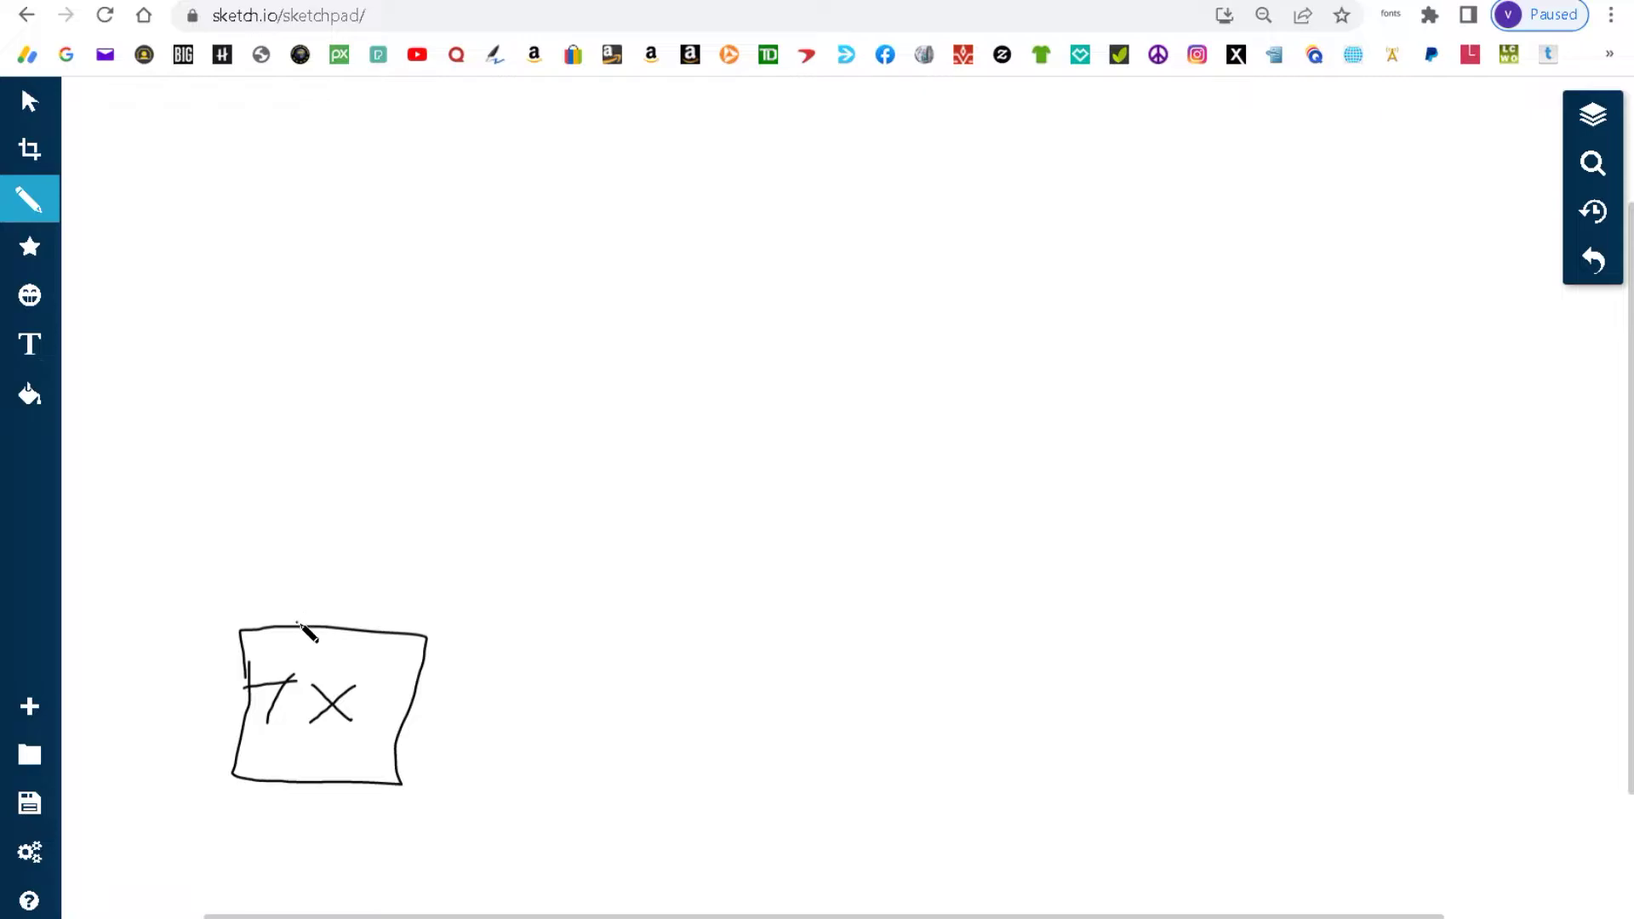
left_click_drag(297, 621, 356, 237)
left_click_drag(357, 630, 414, 251)
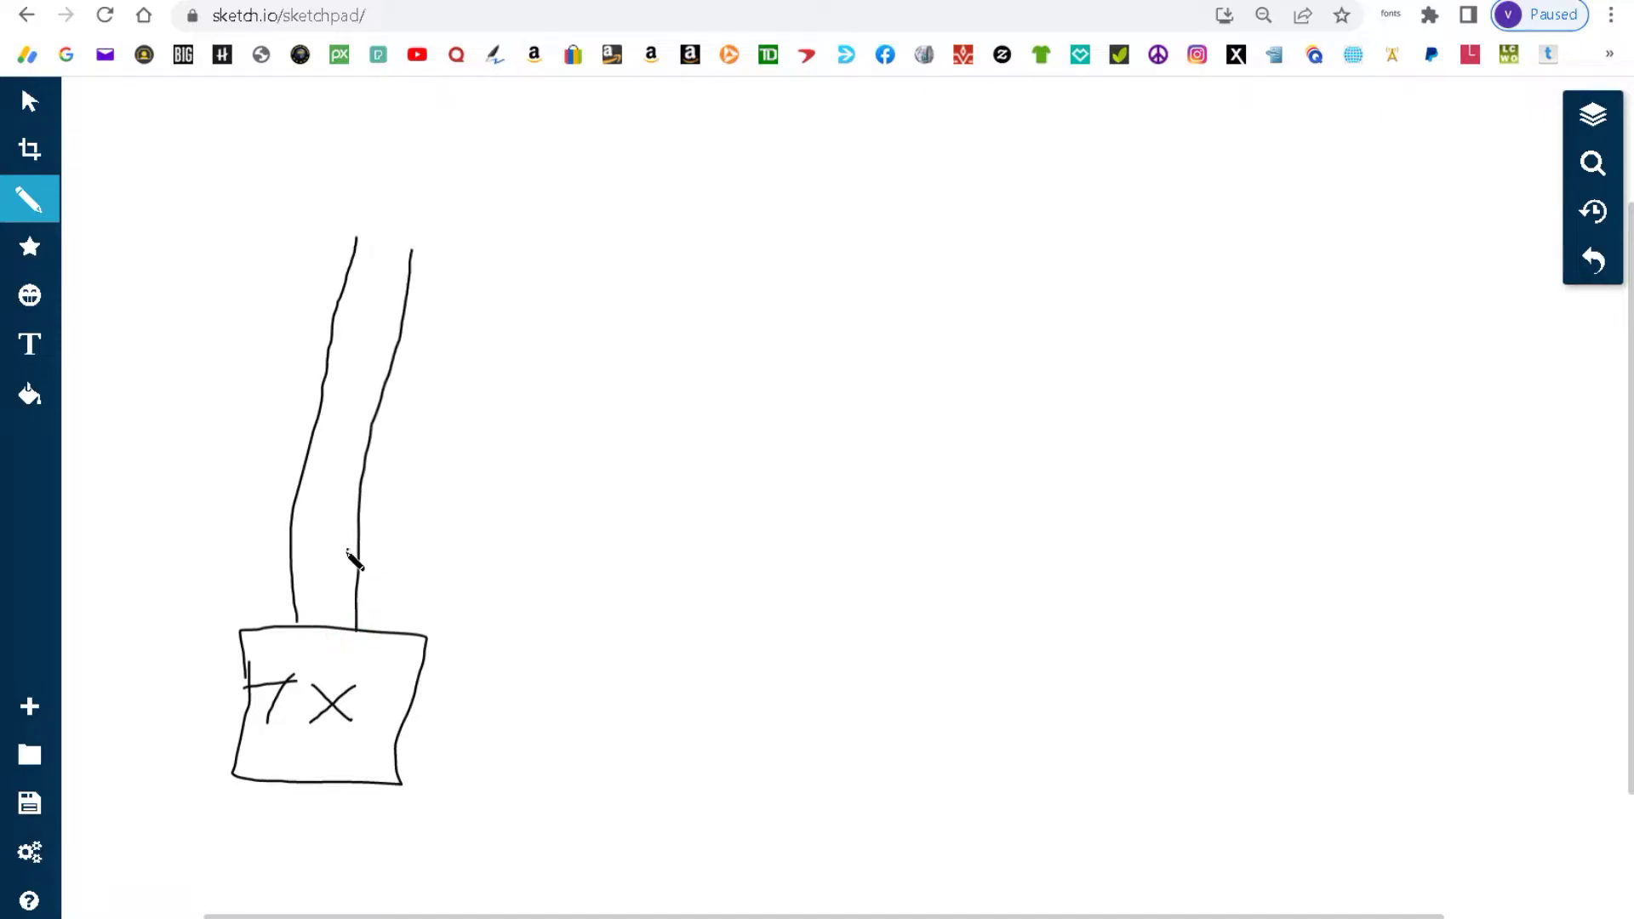
left_click_drag(338, 568, 294, 565)
Step: Add rungs across the two wires along the full height of the ladder line
left_click_drag(294, 532, 327, 530)
left_click(293, 482)
left_click_drag(322, 337, 404, 349)
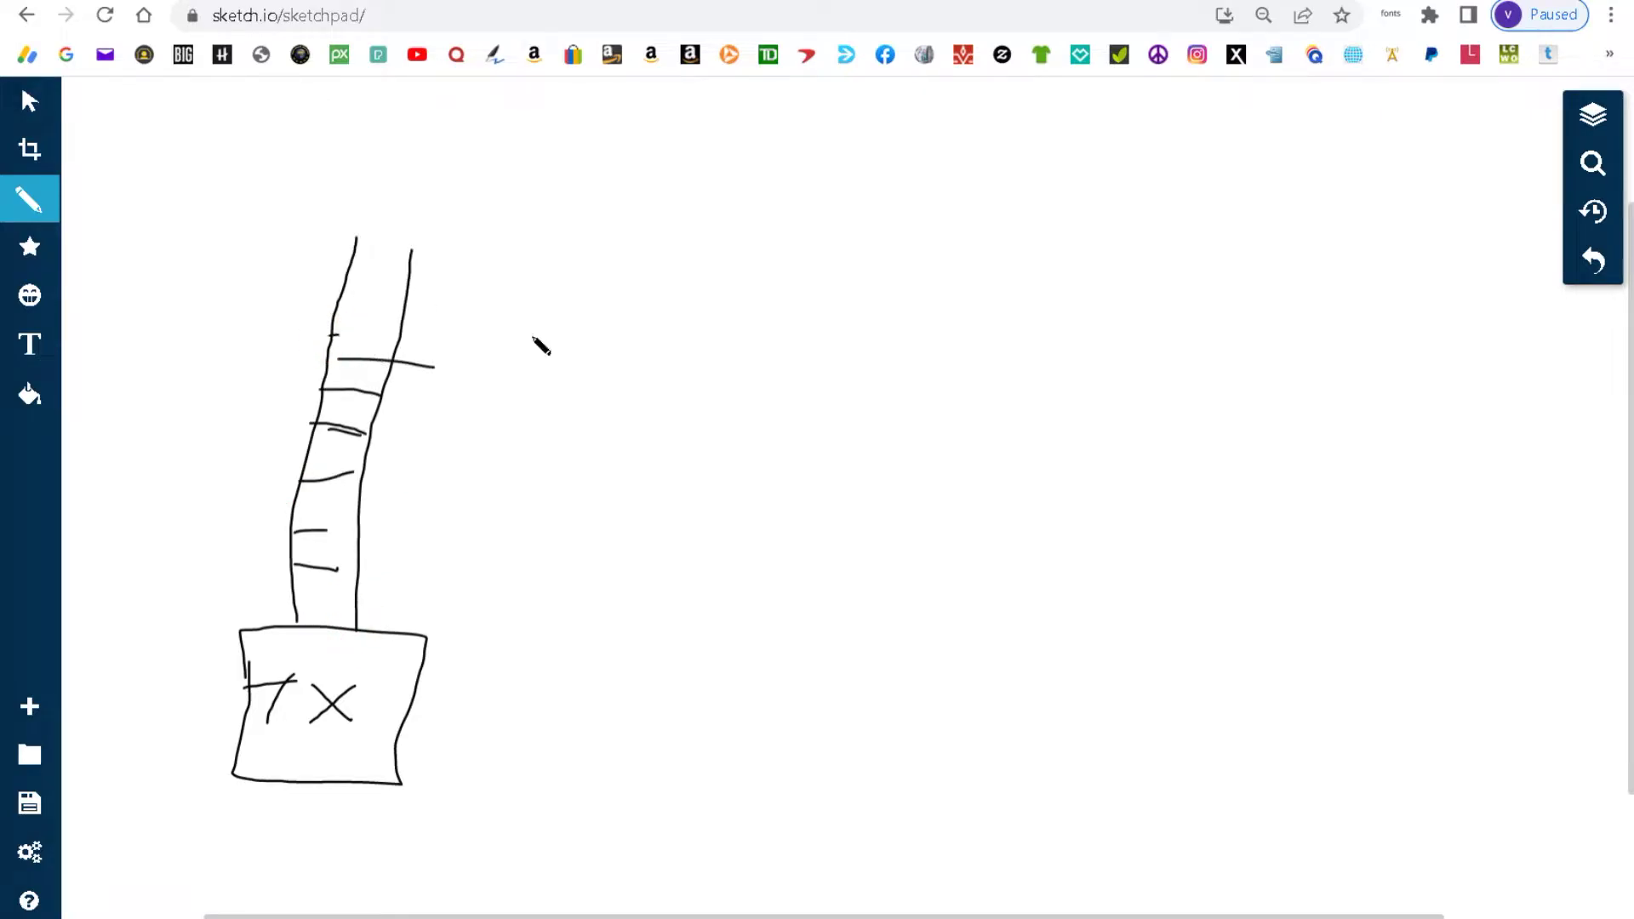
left_click_drag(347, 293, 395, 293)
left_click_drag(320, 389, 380, 394)
left_click_drag(309, 423, 366, 434)
left_click_drag(300, 481, 354, 473)
left_click_drag(326, 532, 357, 532)
left_click_drag(338, 568, 364, 570)
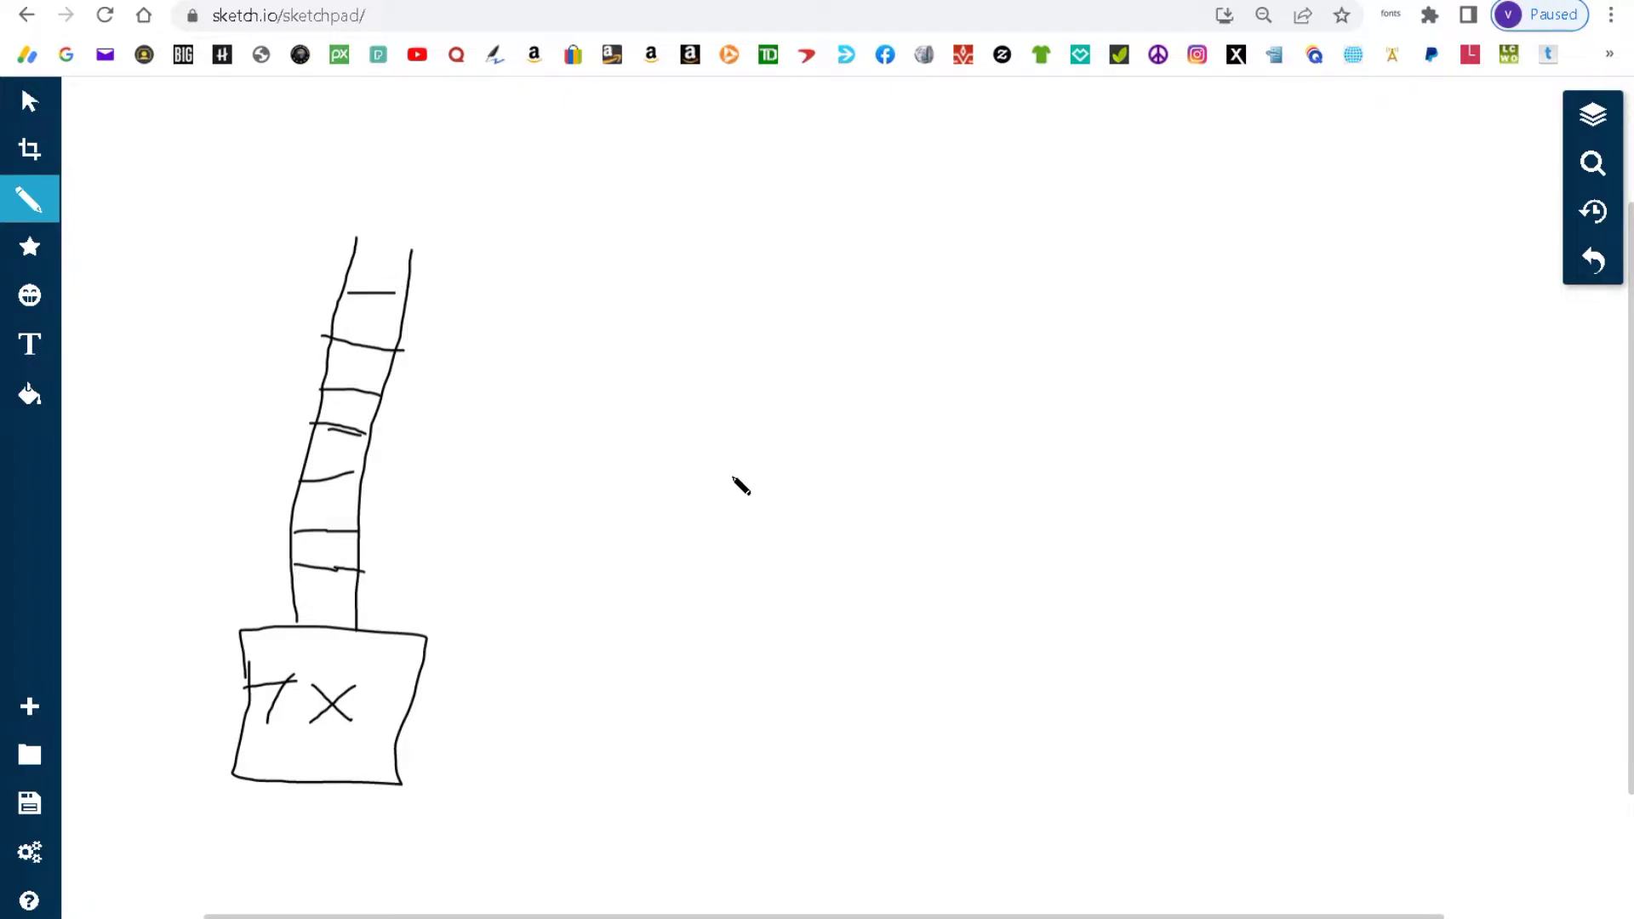
Step: Draw small − and + conductor ovals and opposite current arrows on both sides of the ladder
mouse_move(747, 479)
left_mouse_down()
mouse_move(726, 502)
mouse_move(755, 479)
left_mouse_up()
mouse_move(956, 478)
left_mouse_down()
mouse_move(934, 510)
mouse_move(953, 477)
left_mouse_up()
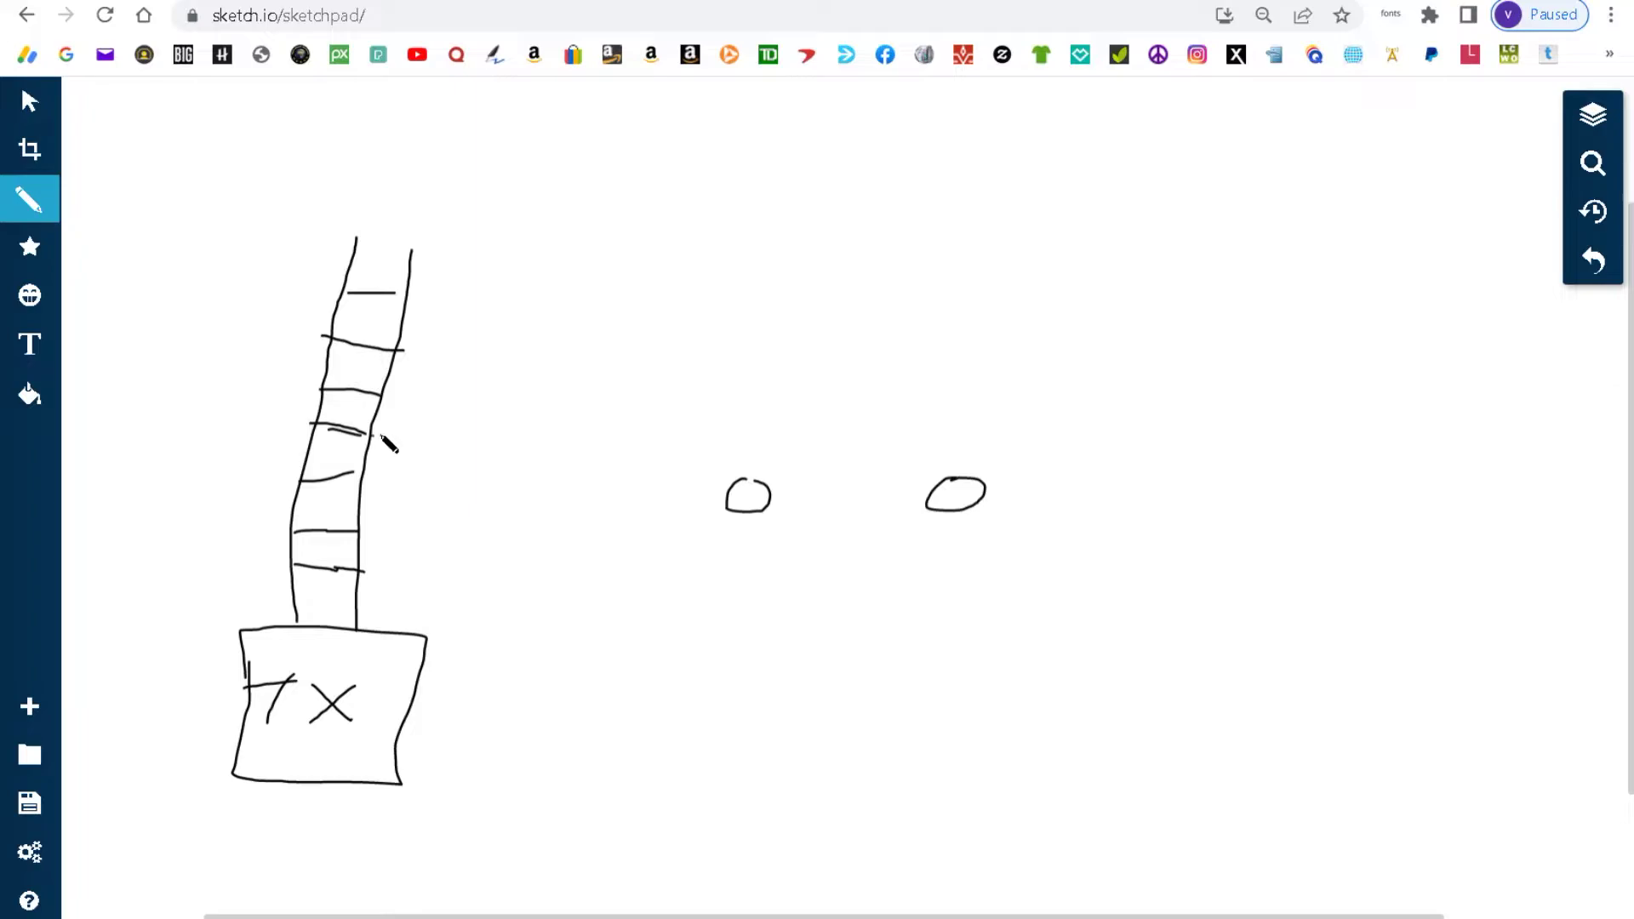
mouse_move(382, 426)
left_mouse_down()
mouse_move(382, 500)
mouse_move(382, 428)
mouse_move(412, 454)
left_mouse_up()
mouse_move(290, 394)
left_mouse_down()
mouse_move(253, 484)
mouse_move(304, 474)
mouse_move(257, 483)
left_mouse_up()
left_click(254, 454)
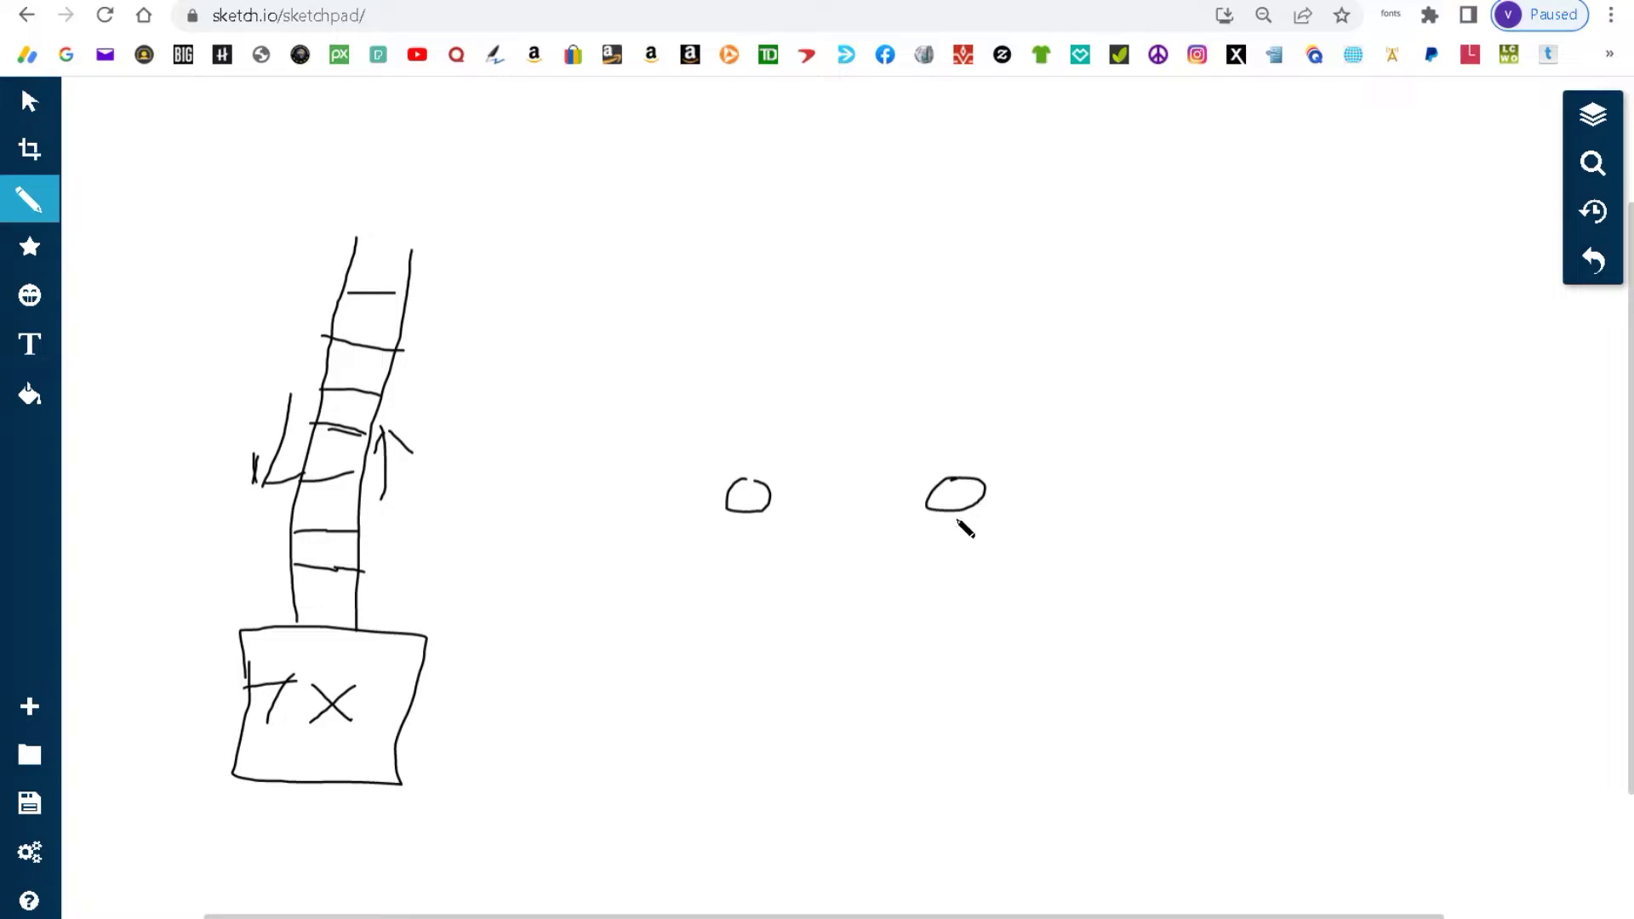
left_click_drag(951, 486, 961, 497)
left_click_drag(733, 498, 751, 498)
Step: Circle each conductor with its magnetic field and add a curved direction arrow above each
left_click(799, 569)
left_click(965, 485)
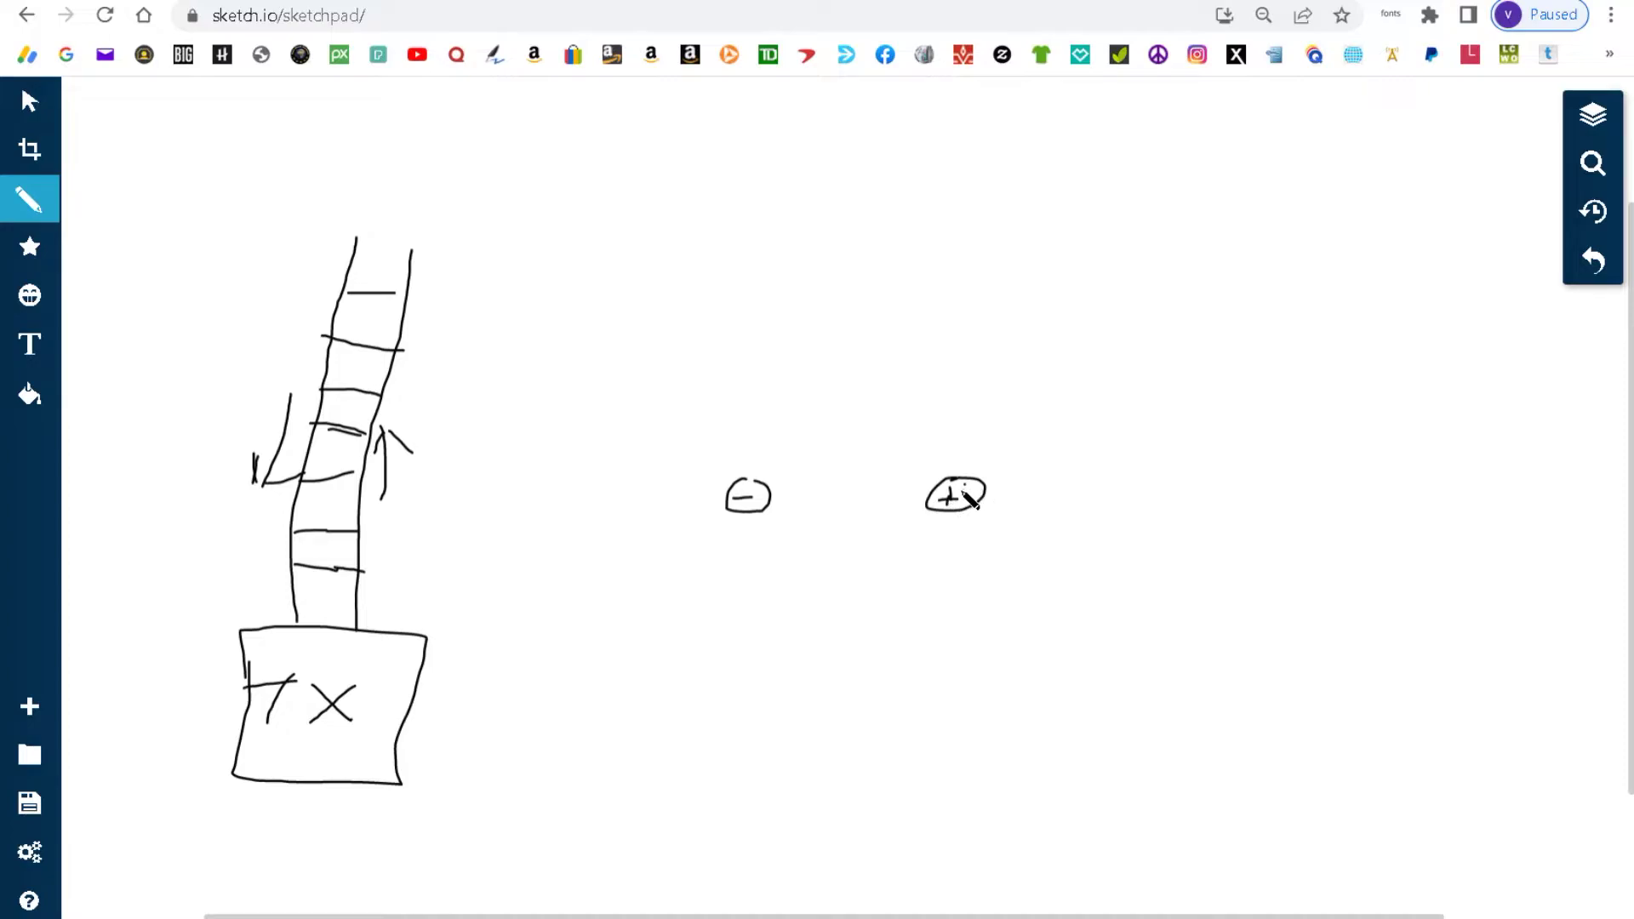
left_click(1040, 436)
mouse_move(1045, 438)
left_mouse_down()
mouse_move(904, 401)
mouse_move(854, 467)
mouse_move(1083, 464)
mouse_move(1047, 411)
mouse_move(1040, 358)
mouse_move(946, 346)
left_mouse_up()
left_click_drag(946, 352, 972, 372)
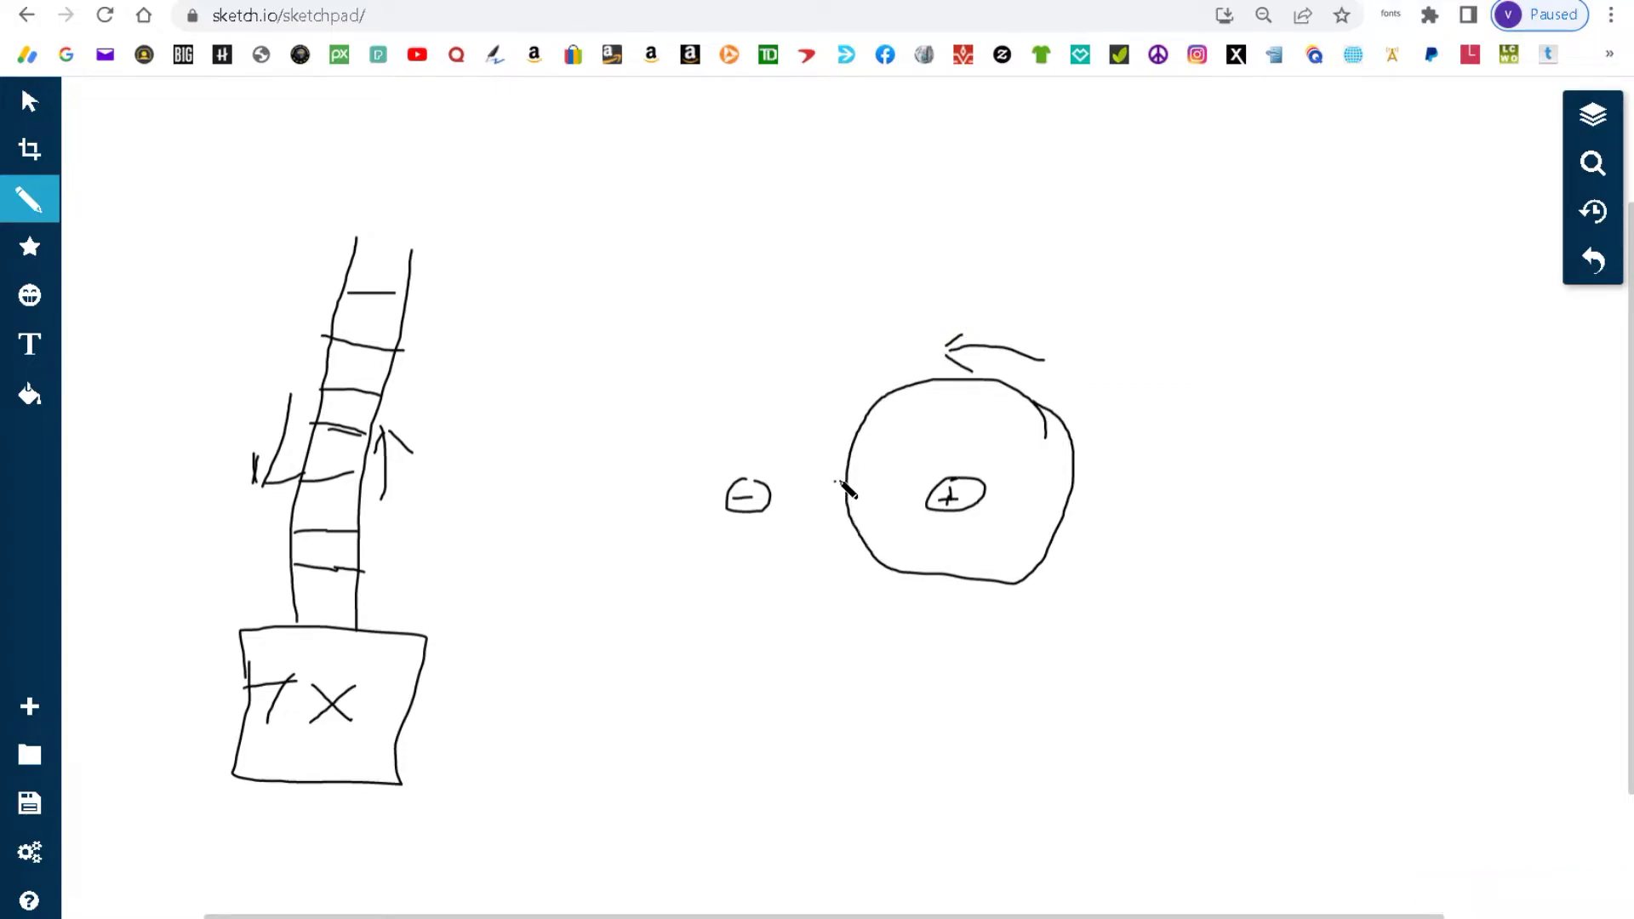
mouse_move(839, 467)
left_mouse_down()
mouse_move(829, 571)
mouse_move(722, 586)
mouse_move(837, 425)
mouse_move(847, 482)
left_mouse_up()
left_click_drag(662, 364, 703, 345)
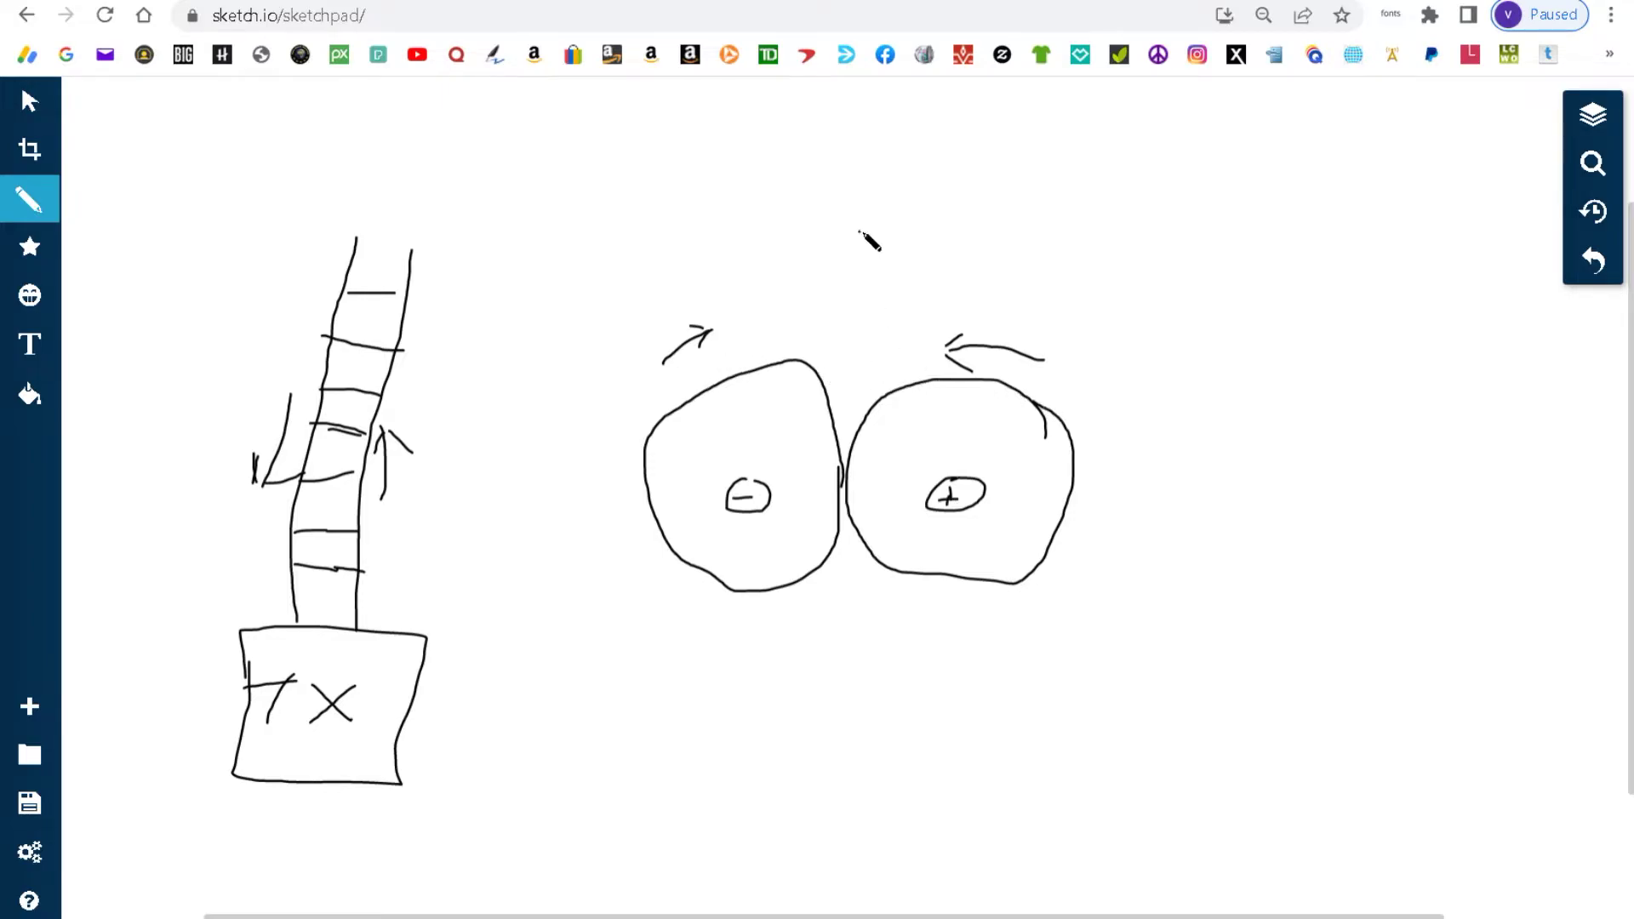
Step: Add a down arrow between the circles, plus two curved wires at right with down and up arrows
mouse_move(857, 224)
left_mouse_down()
mouse_move(859, 317)
mouse_move(841, 294)
mouse_move(898, 297)
mouse_move(919, 273)
left_mouse_up()
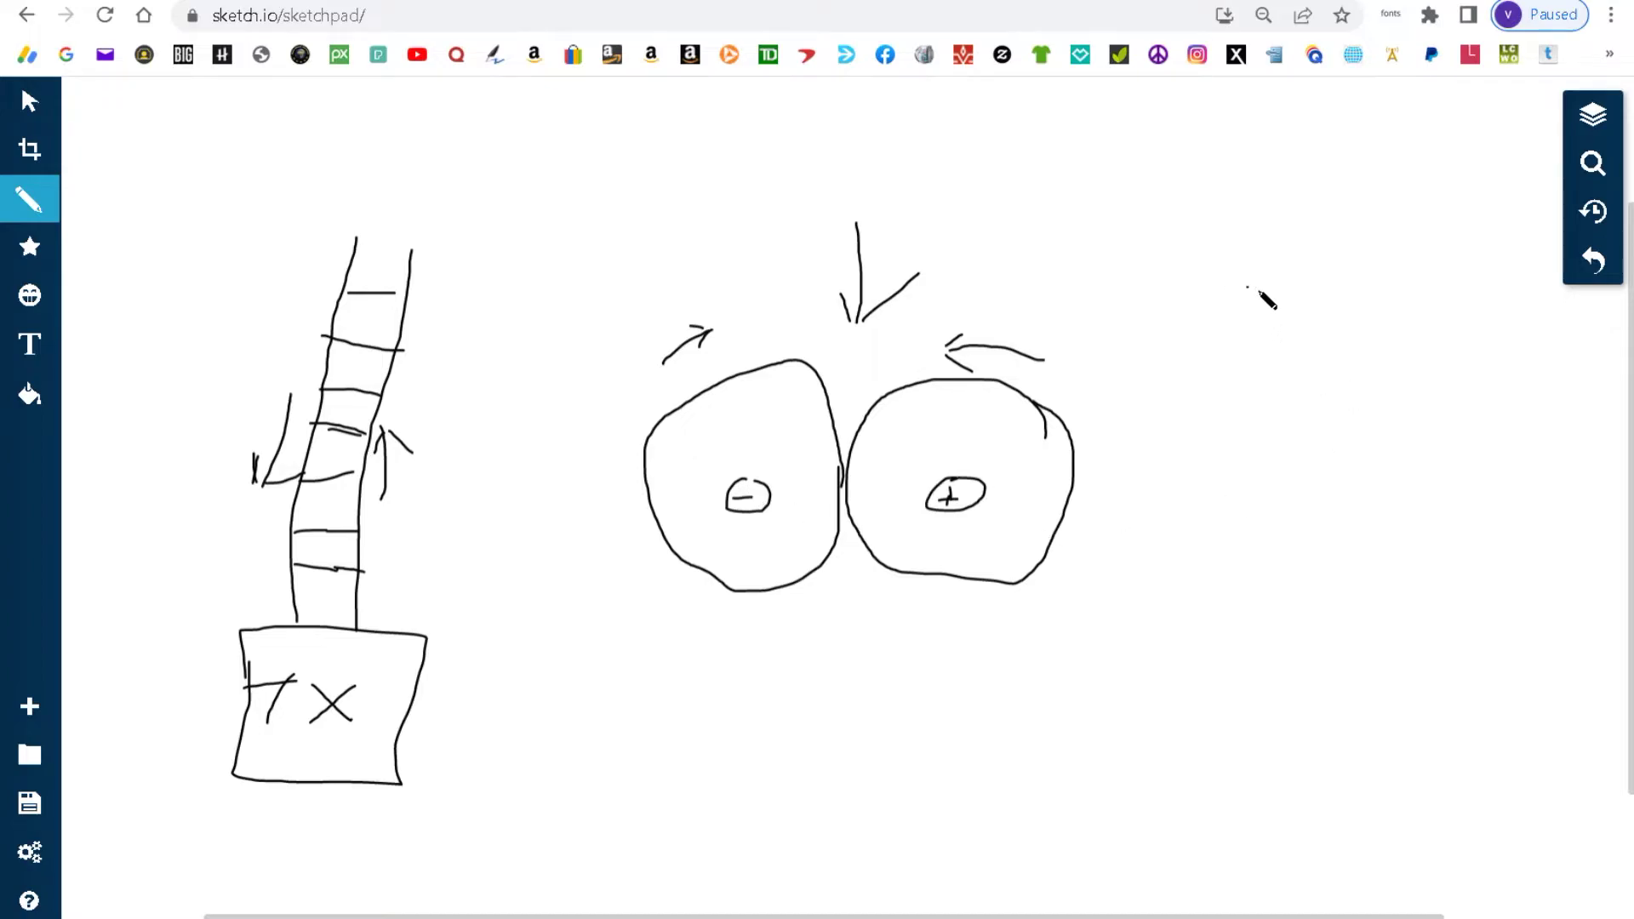
mouse_move(1269, 300)
left_mouse_down()
mouse_move(1299, 371)
mouse_move(1299, 451)
mouse_move(1268, 564)
mouse_move(1210, 645)
left_mouse_up()
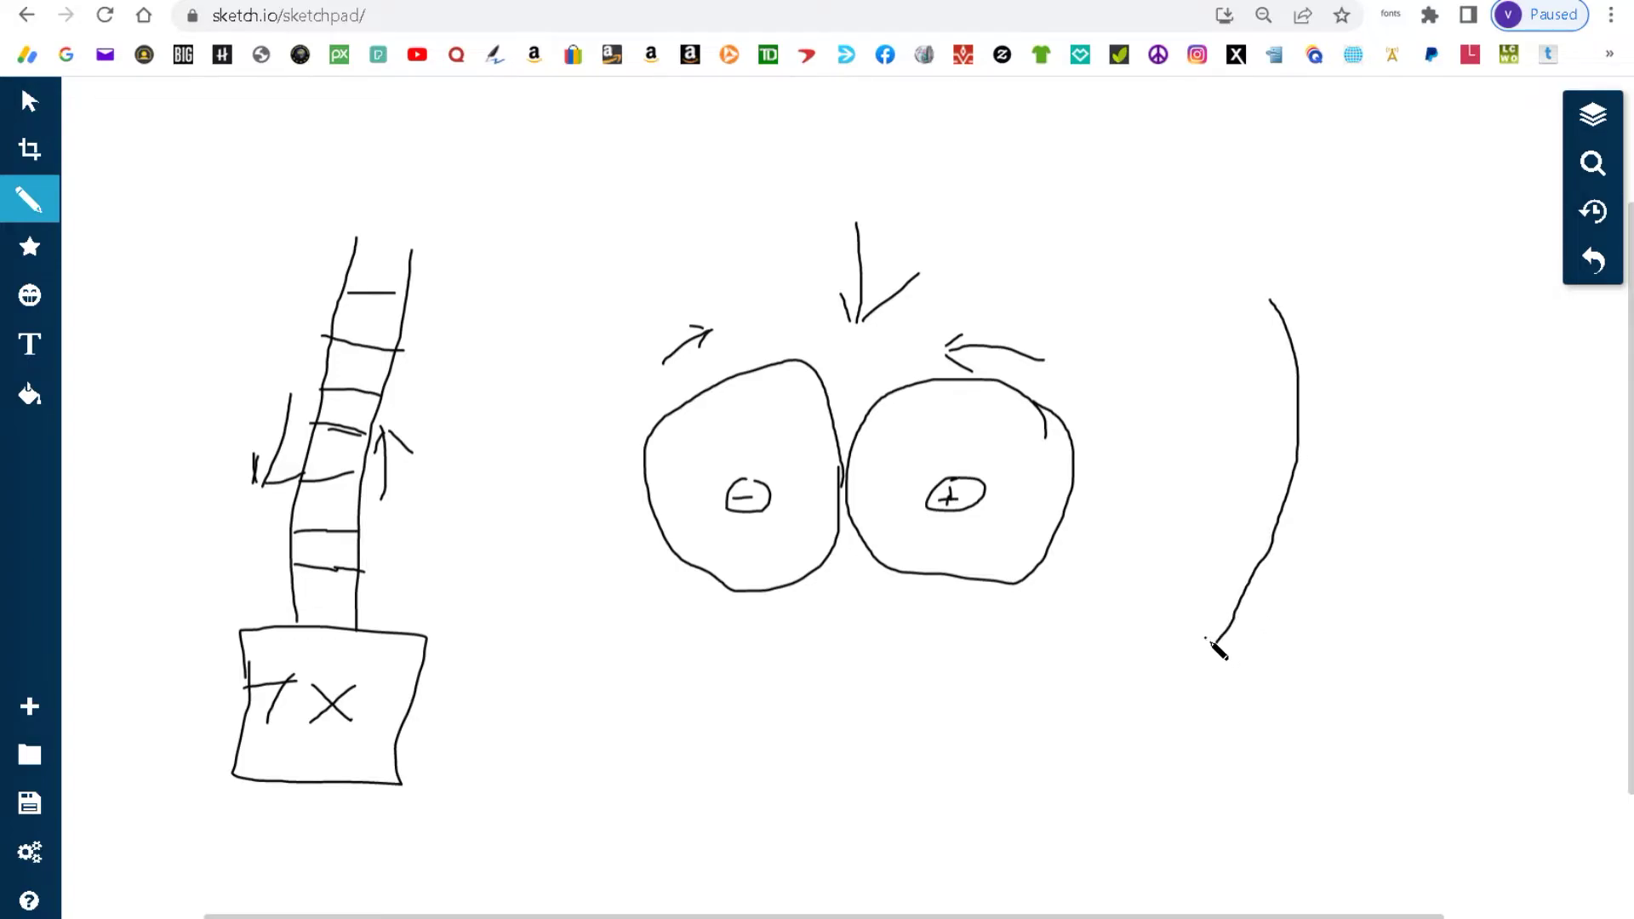
mouse_move(1267, 431)
left_mouse_down()
mouse_move(1240, 481)
mouse_move(1266, 466)
left_mouse_up()
mouse_move(1249, 634)
left_mouse_down()
mouse_move(1306, 522)
mouse_move(1309, 363)
left_mouse_up()
left_click_drag(1336, 458, 1352, 474)
left_click_drag(1327, 458, 1328, 526)
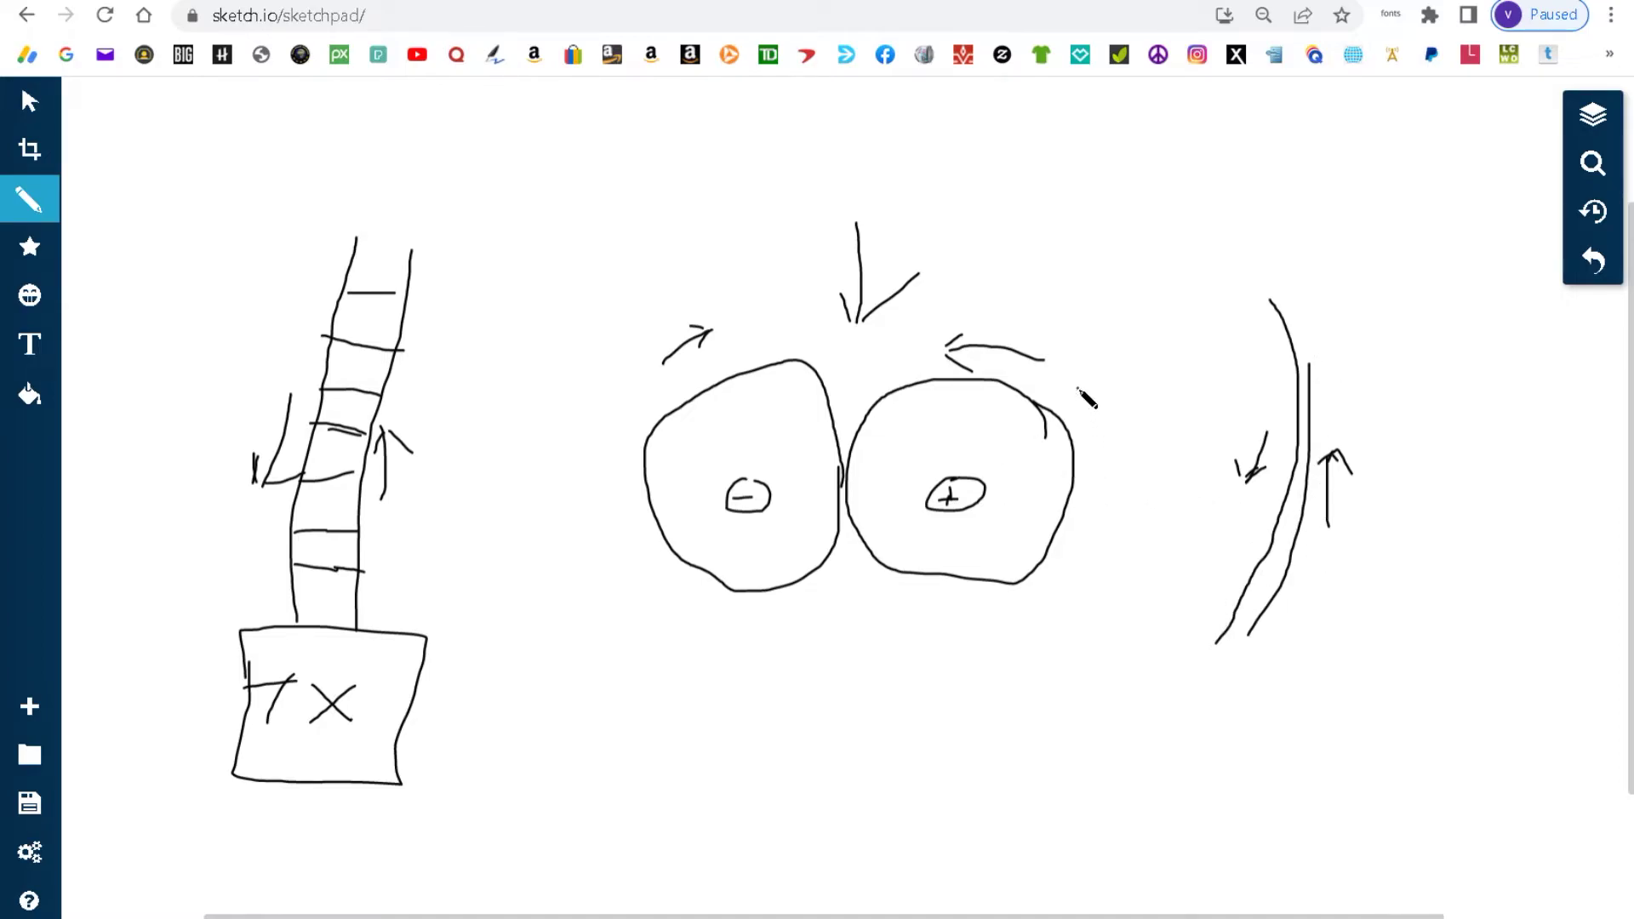
Step: Trace curved field lines along the outer sides of both circles and loop a large curve around the pair
mouse_move(1076, 388)
left_mouse_down()
mouse_move(1091, 489)
mouse_move(1065, 576)
left_mouse_up()
mouse_move(643, 404)
left_mouse_down()
mouse_move(630, 524)
mouse_move(657, 574)
left_mouse_up()
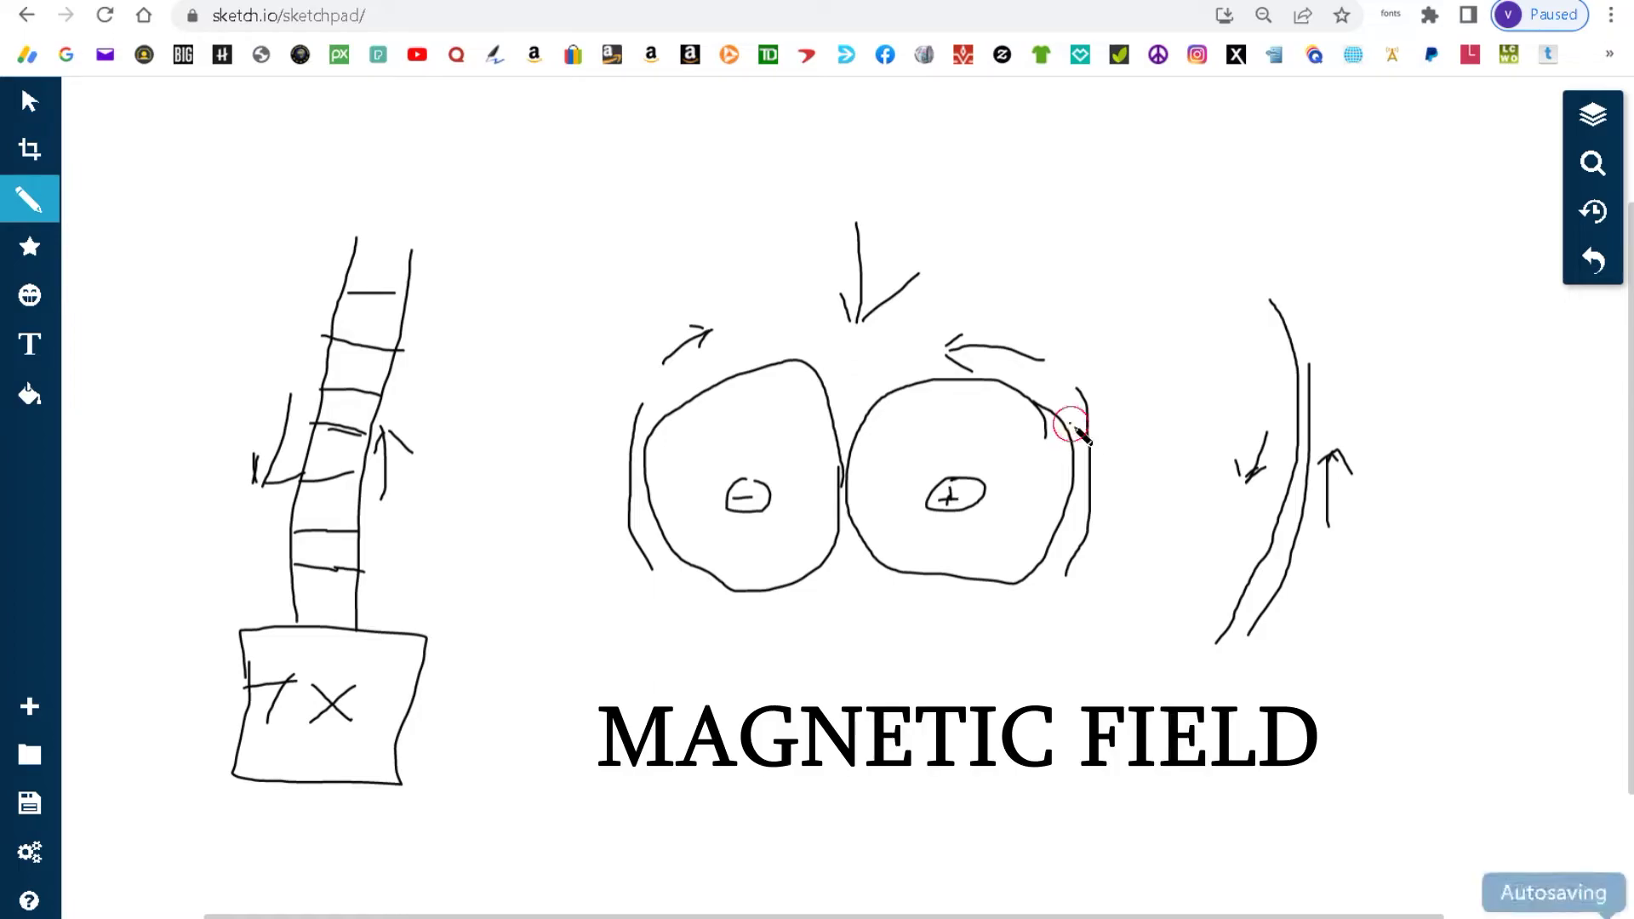
left_click_drag(1070, 426, 1055, 553)
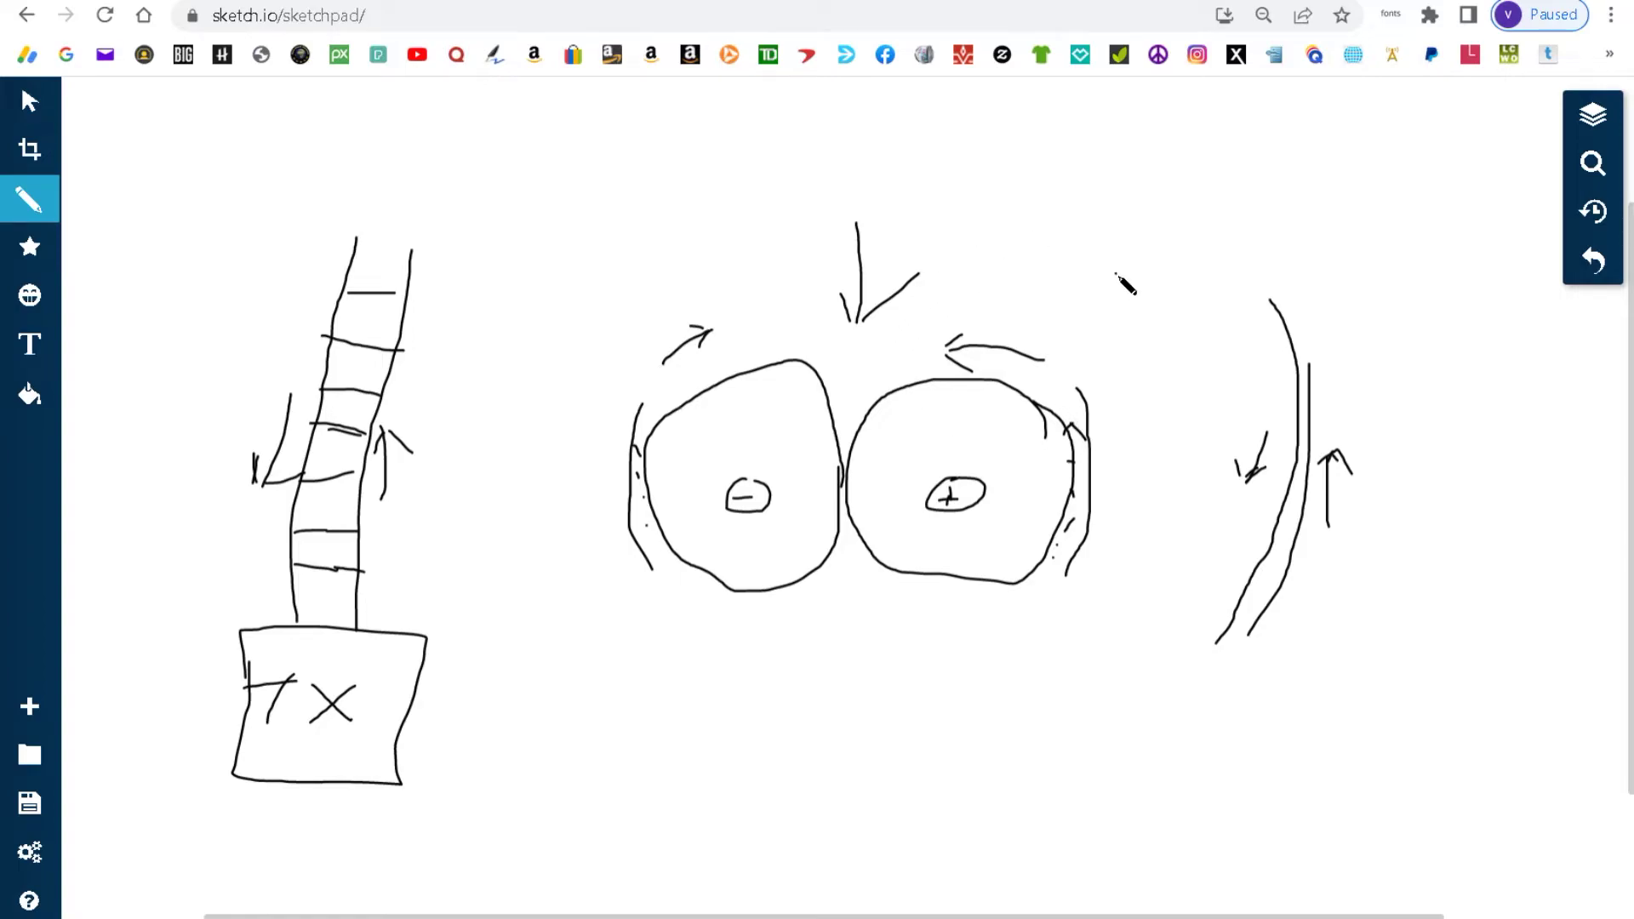
mouse_move(1115, 272)
left_mouse_down()
mouse_move(922, 182)
mouse_move(667, 248)
mouse_move(595, 427)
mouse_move(676, 577)
mouse_move(941, 627)
mouse_move(1192, 496)
mouse_move(1083, 255)
left_mouse_up()
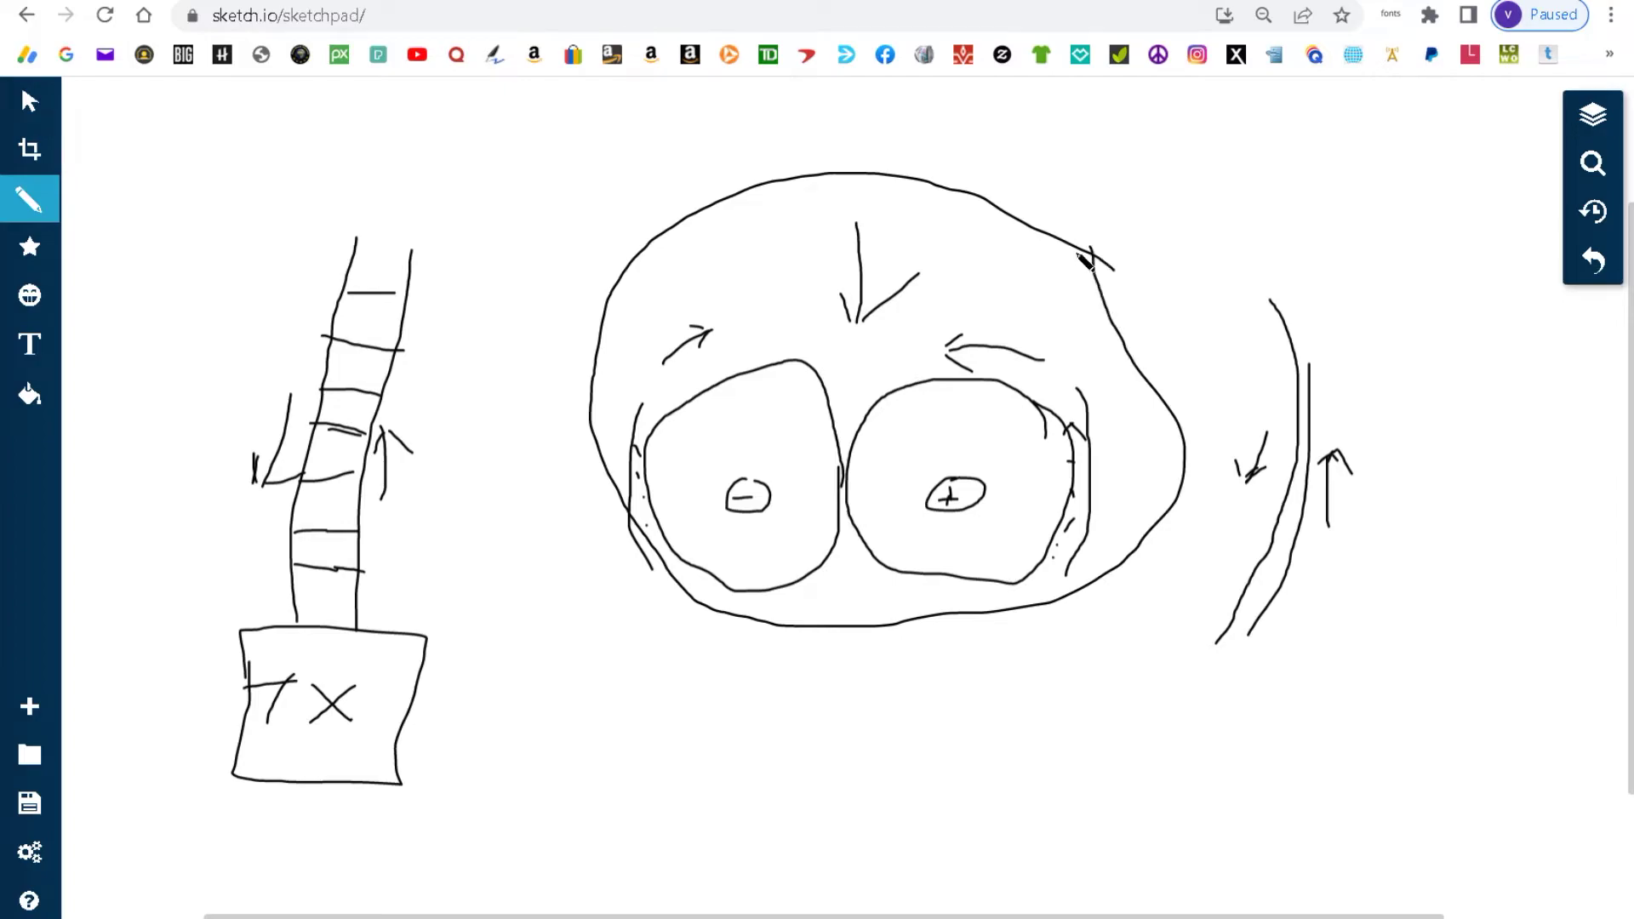
left_click(820, 185)
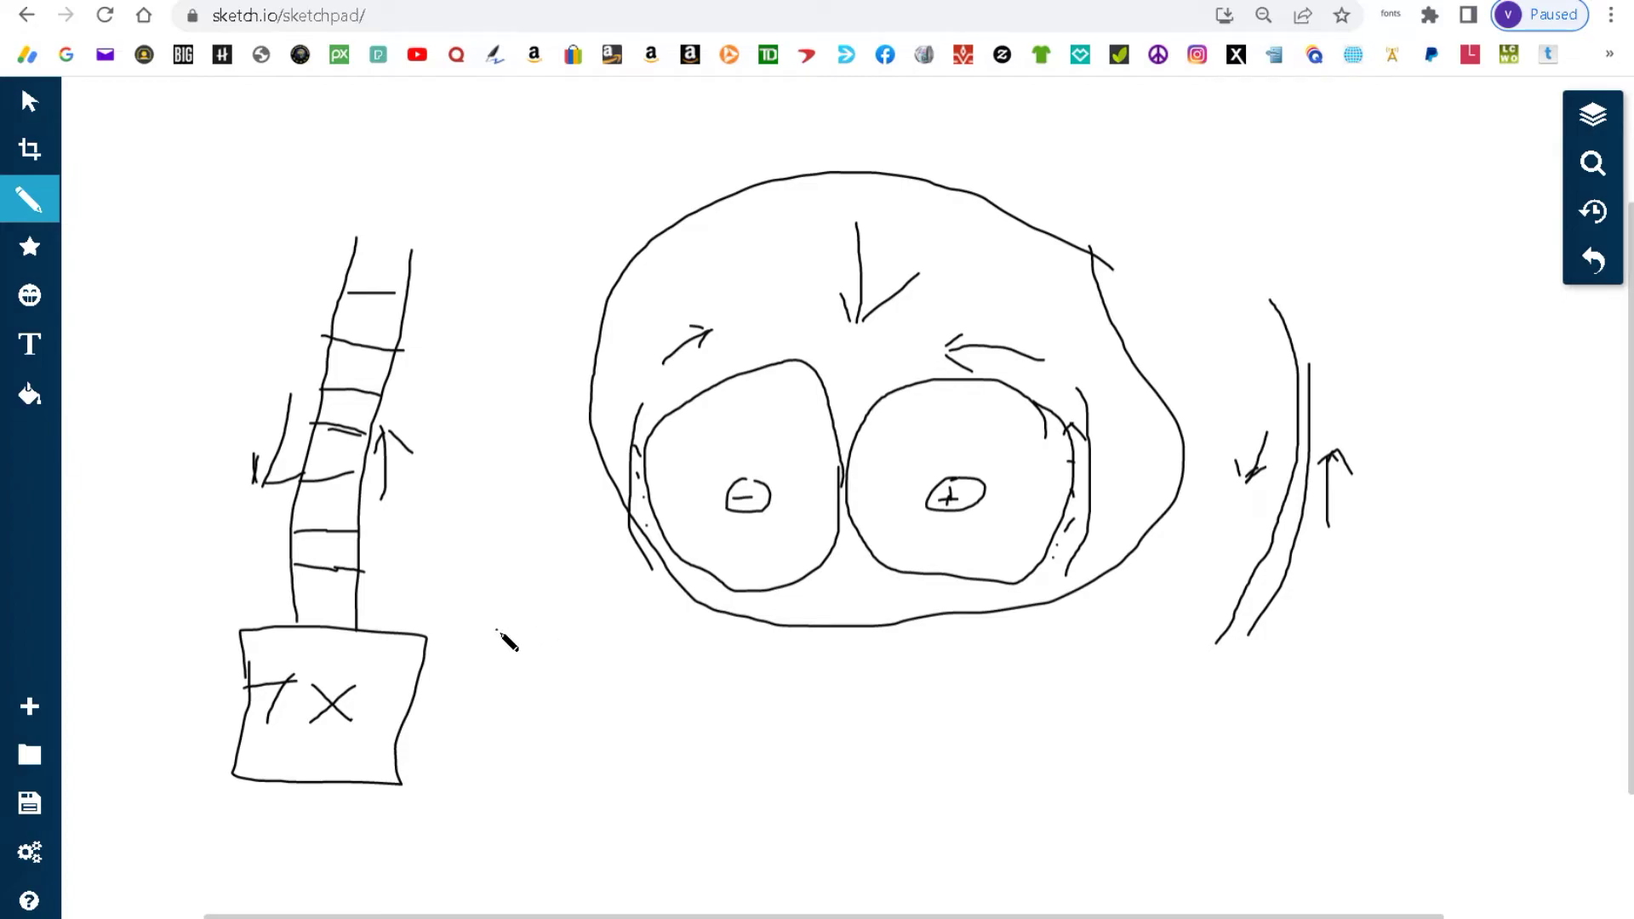
Step: Draw a long horizontal line under the big loop, then undo to clear the canvas
mouse_move(503, 605)
left_mouse_down()
mouse_move(948, 610)
mouse_move(1503, 581)
left_mouse_up()
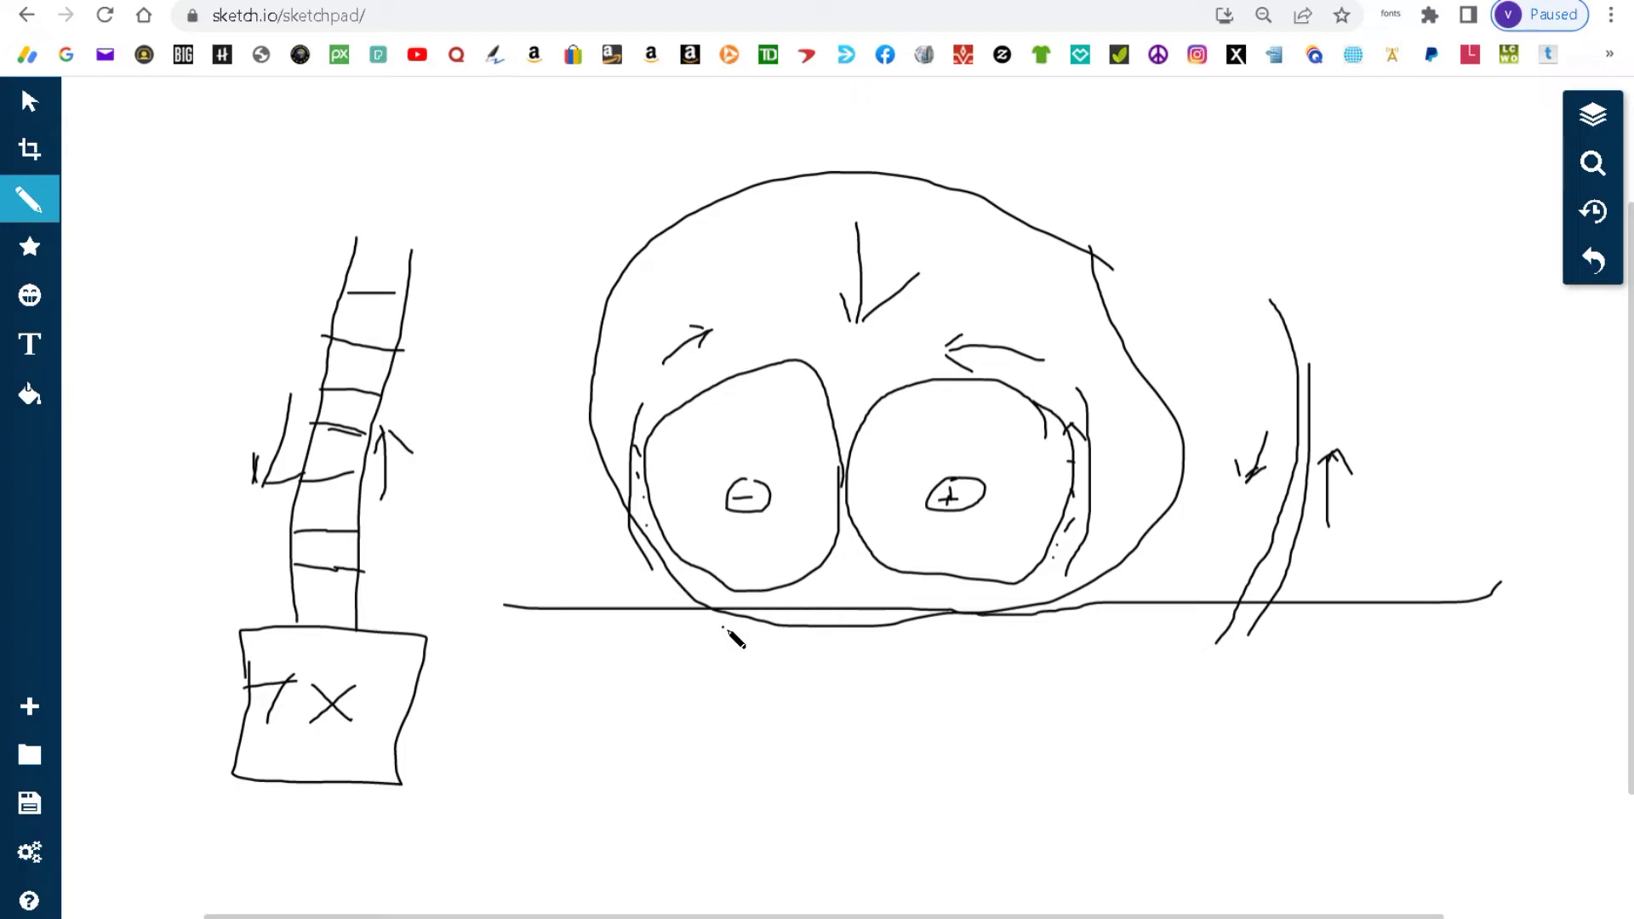
key("ctrl+z")
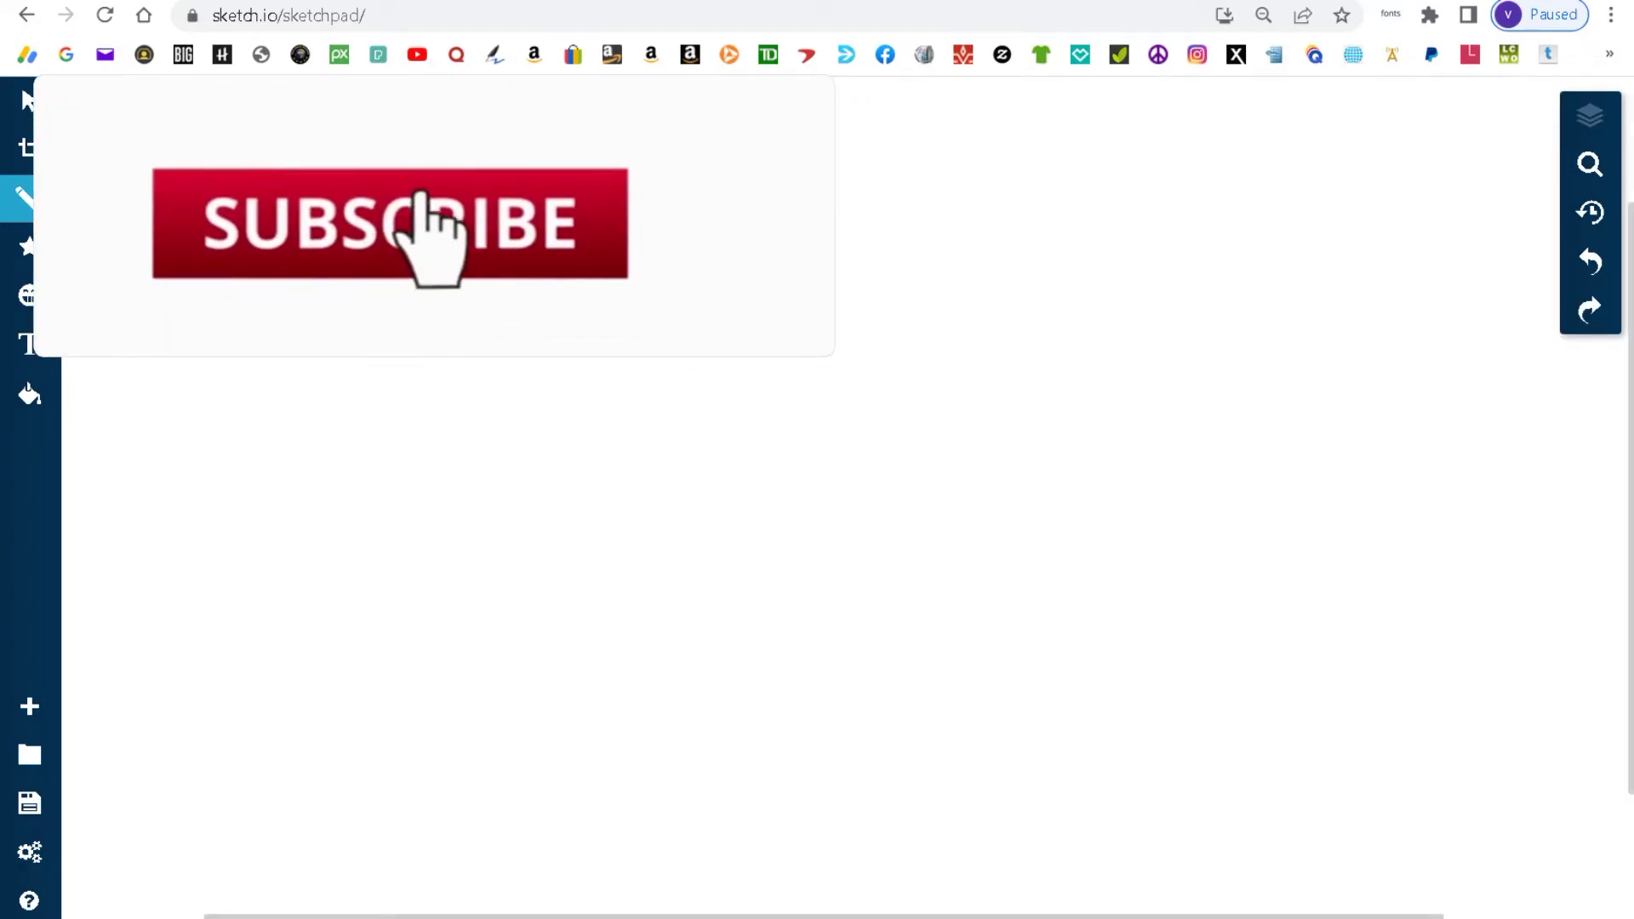
Step: Restore the cleared drawing and add three rungs across the straight ladder line
key("ctrl+y")
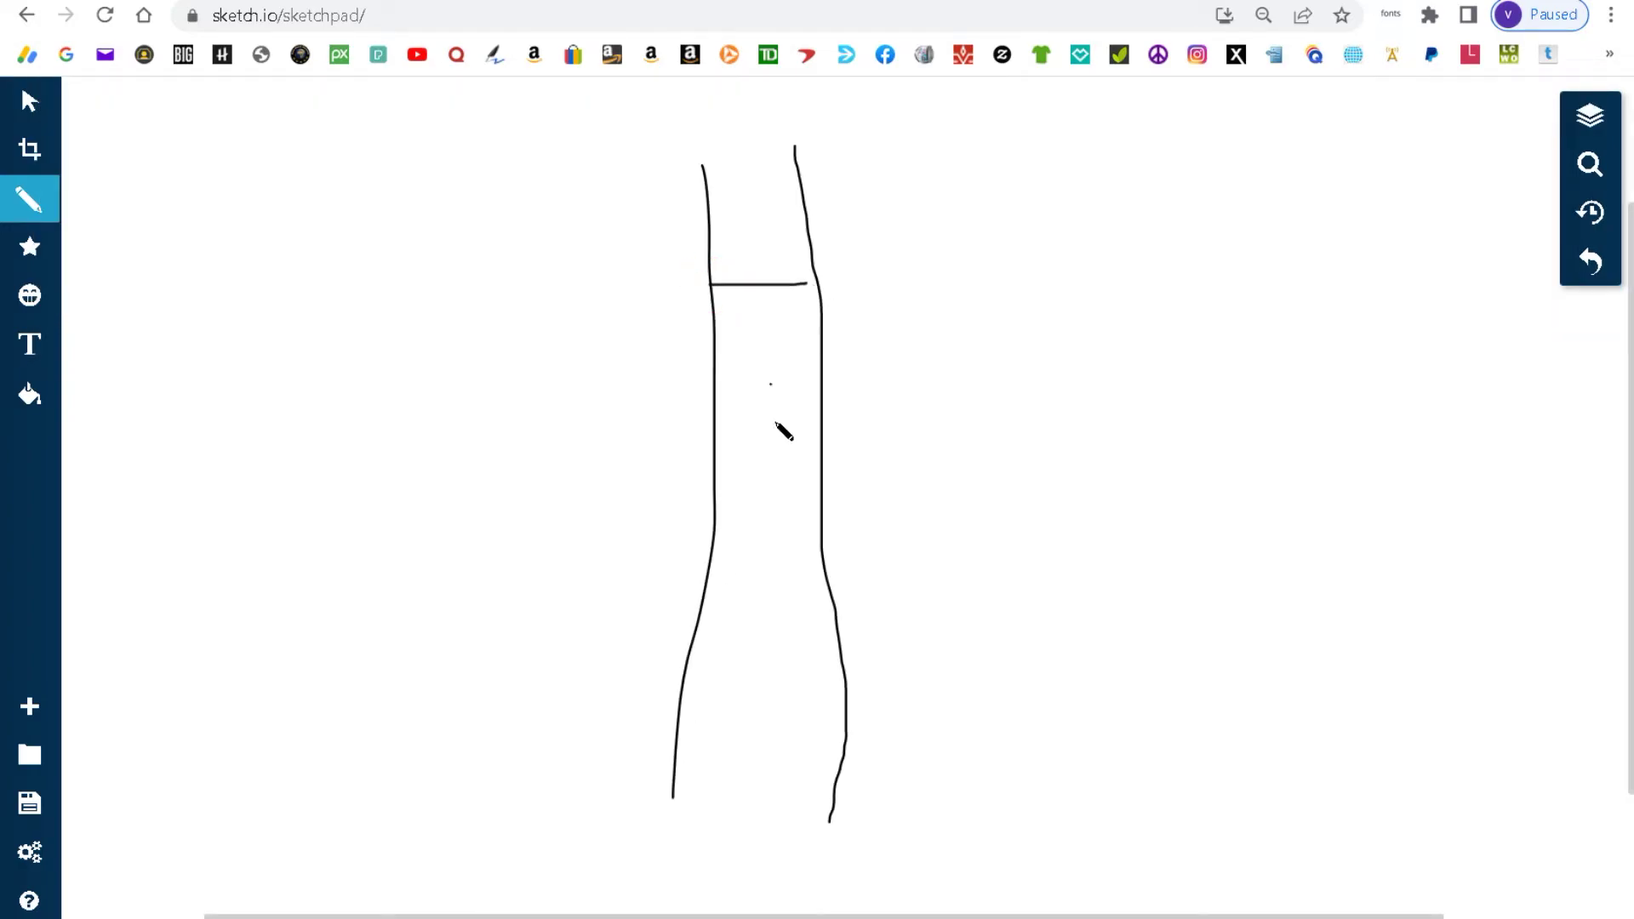
left_click_drag(724, 416, 817, 402)
left_click_drag(724, 540, 830, 535)
left_click_drag(681, 672, 840, 677)
Step: Mark the rung spacings beside the ladder and label each spacing 4'
left_click_drag(887, 138, 988, 152)
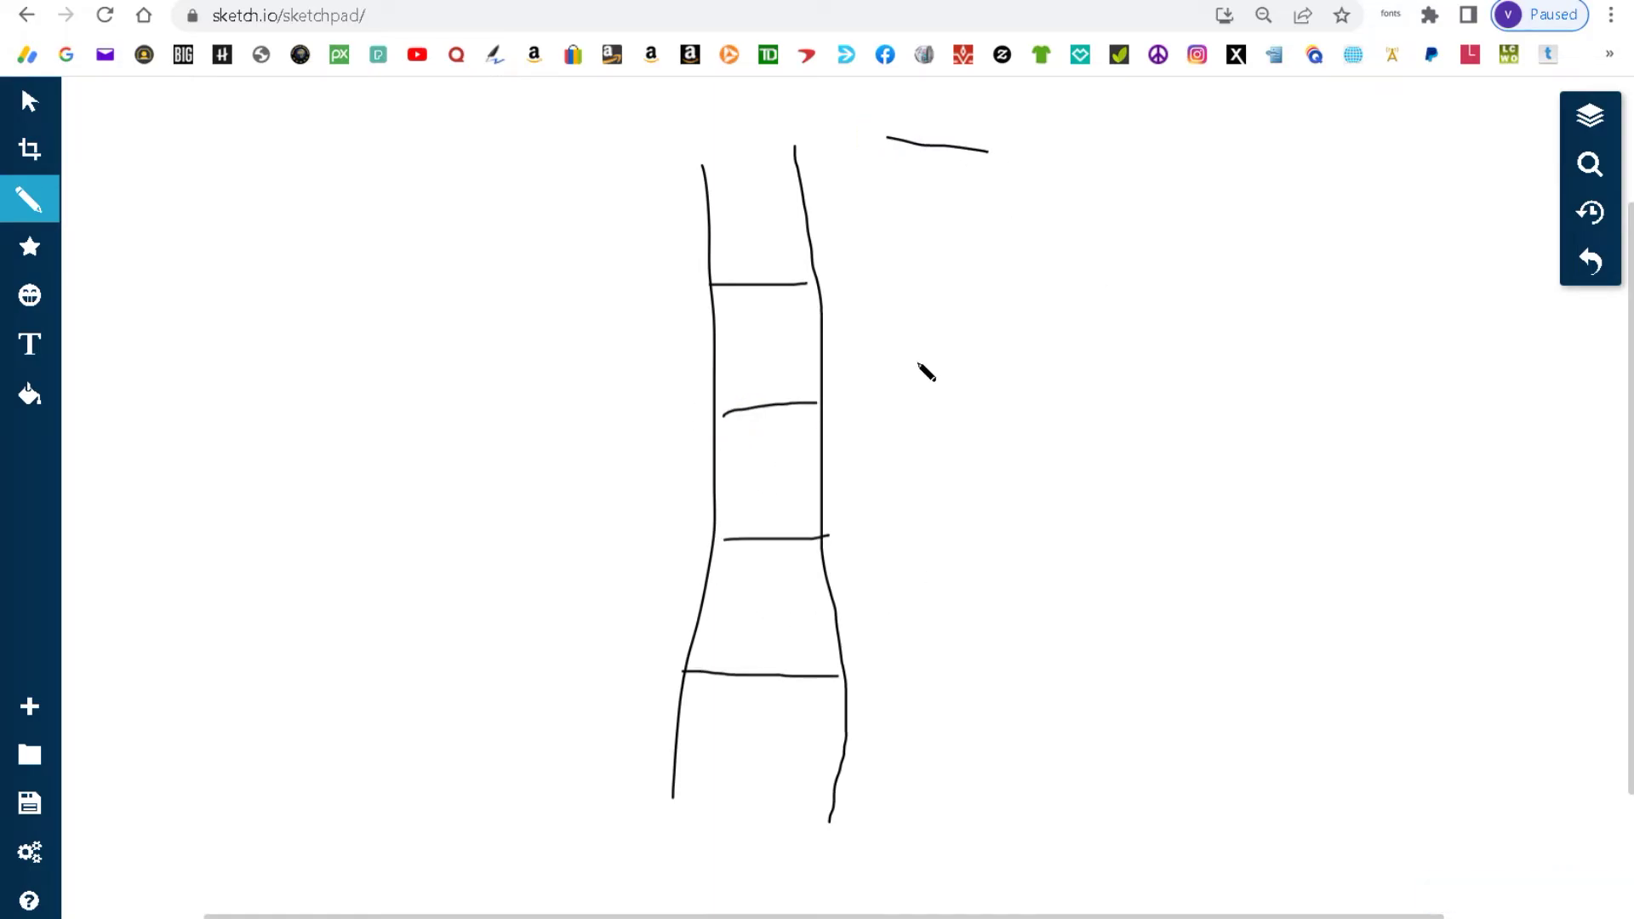
left_click_drag(904, 340, 1046, 346)
left_click_drag(907, 498, 979, 498)
left_click_drag(910, 653, 1104, 662)
left_click_drag(1141, 600, 1142, 613)
left_click_drag(1028, 472, 1064, 507)
left_click_drag(1097, 316, 1115, 382)
left_click_drag(1142, 308, 1147, 315)
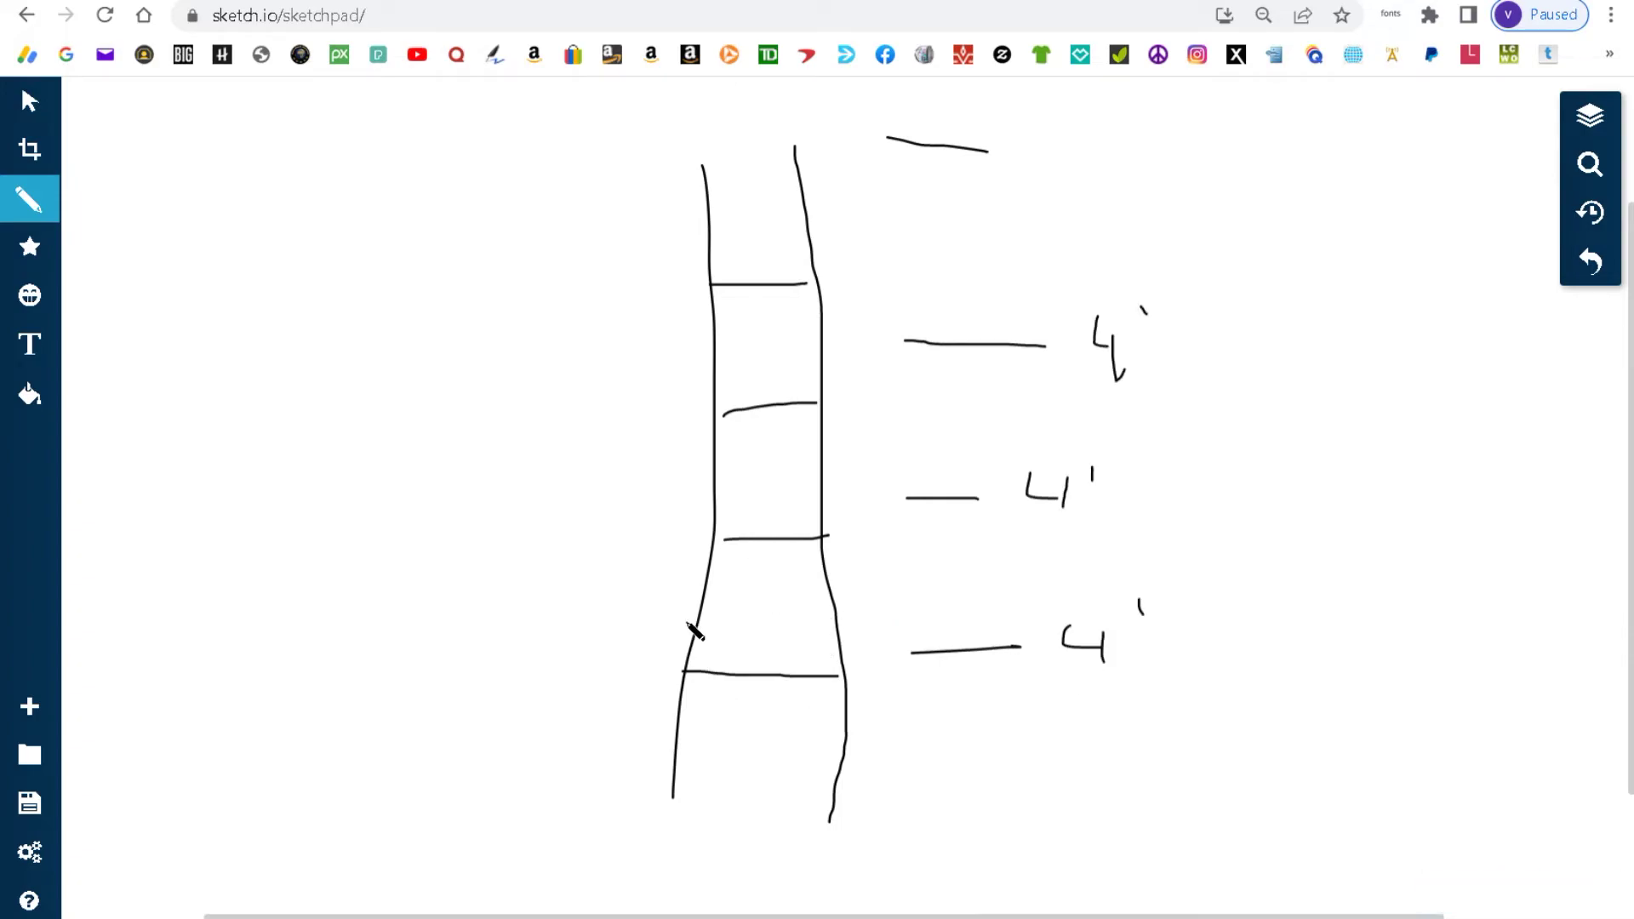
Step: Draw a twisted ladder line on the left with two crossing wires and six rungs
mouse_move(450, 199)
left_mouse_down()
mouse_move(434, 272)
mouse_move(506, 742)
mouse_move(489, 799)
left_mouse_up()
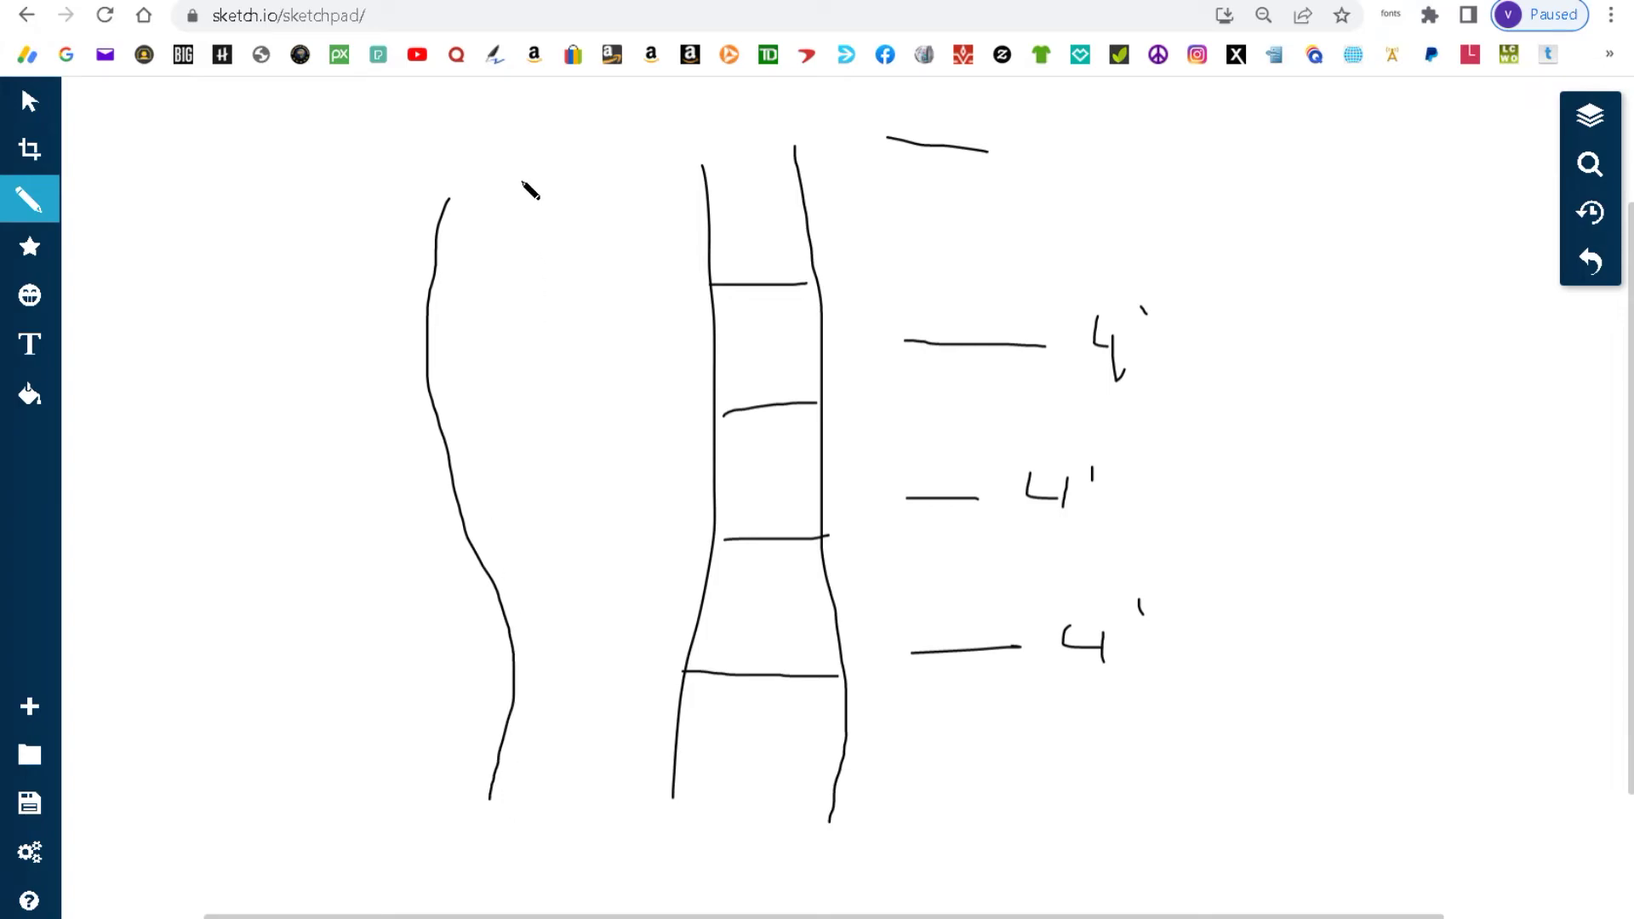
mouse_move(510, 181)
left_mouse_down()
mouse_move(439, 464)
mouse_move(412, 804)
left_mouse_up()
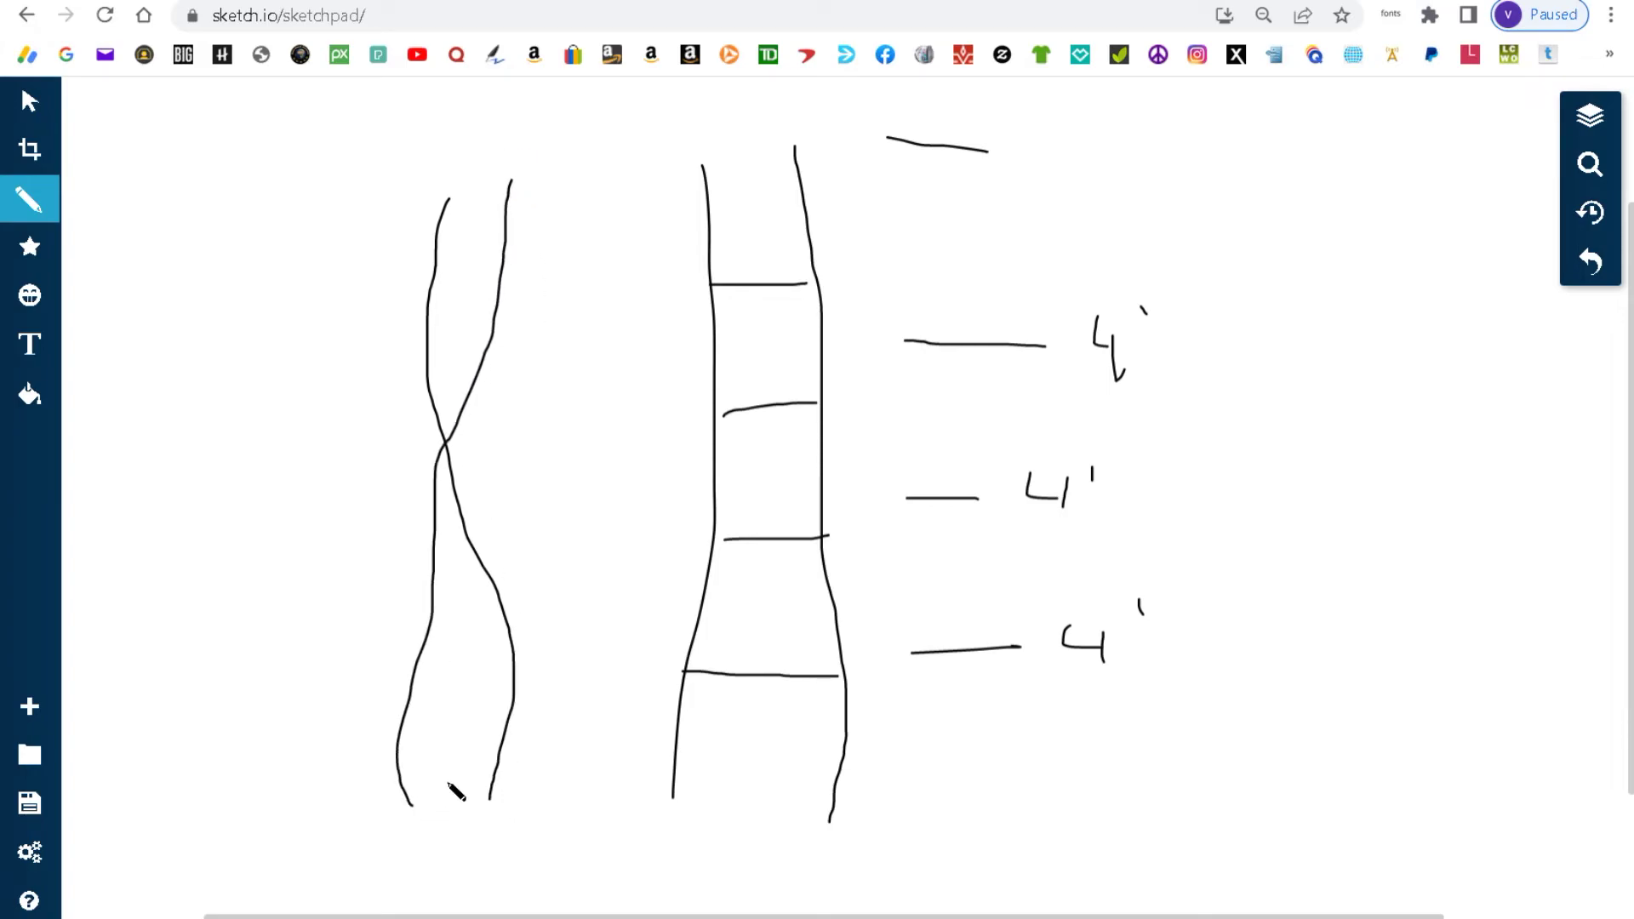
left_click_drag(409, 744, 509, 744)
left_click_drag(428, 599, 466, 599)
left_click_drag(461, 220, 506, 218)
left_click_drag(439, 269, 477, 263)
left_click_drag(428, 377, 461, 383)
left_click_drag(437, 524, 449, 525)
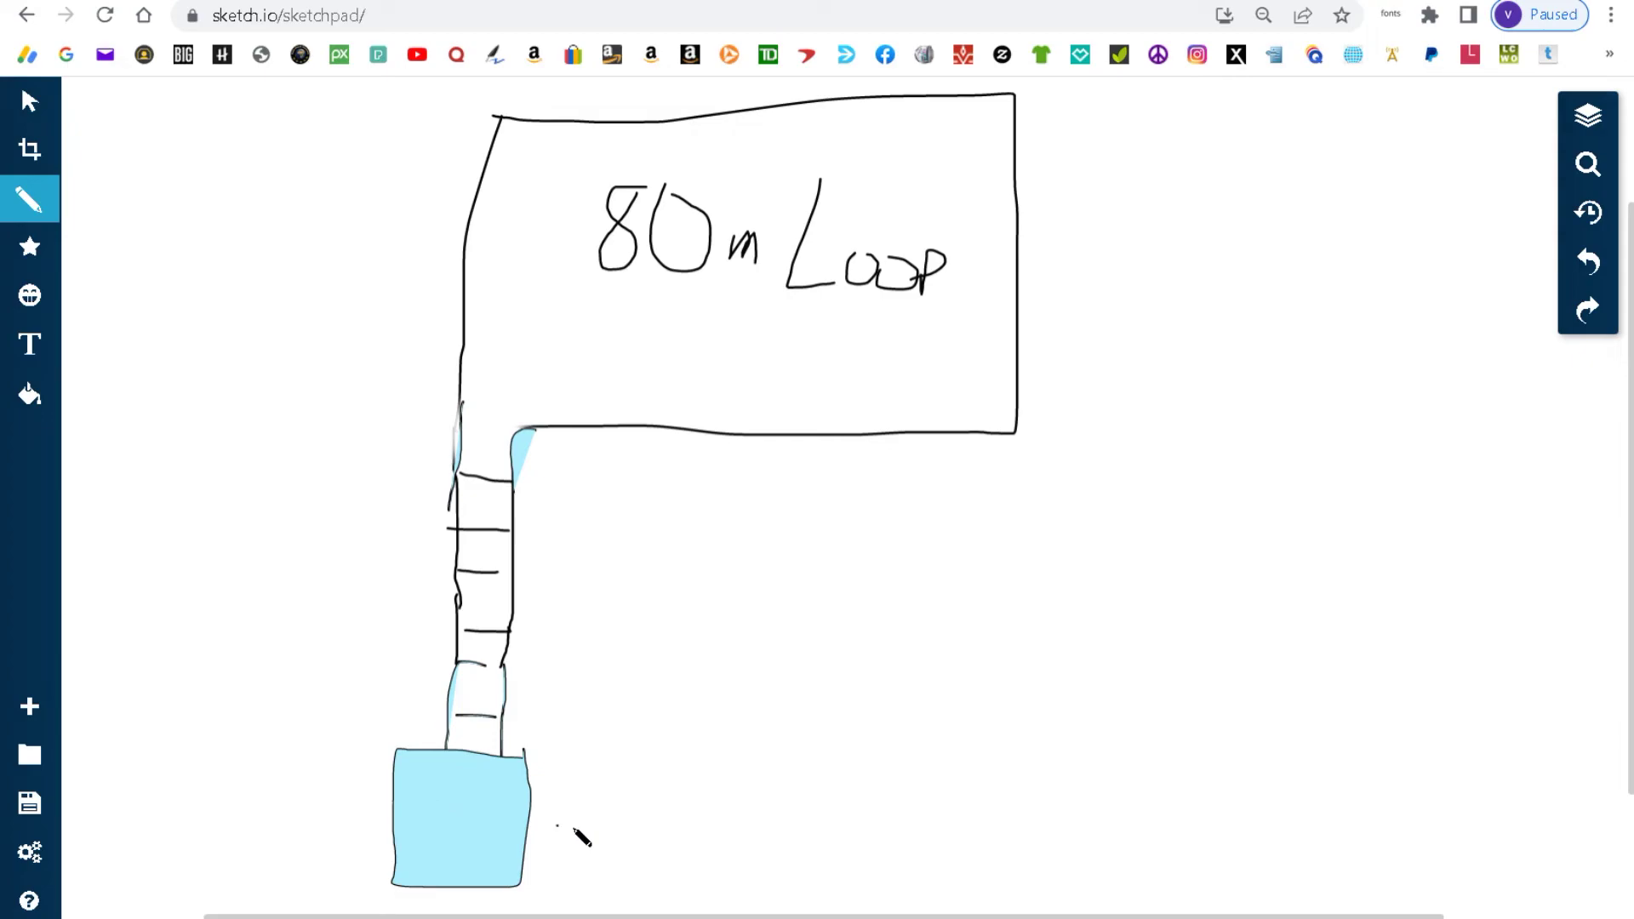
Step: Draw a line running right from the blue box, then undo that stroke
left_click_drag(532, 838, 931, 873)
key("ctrl+z")
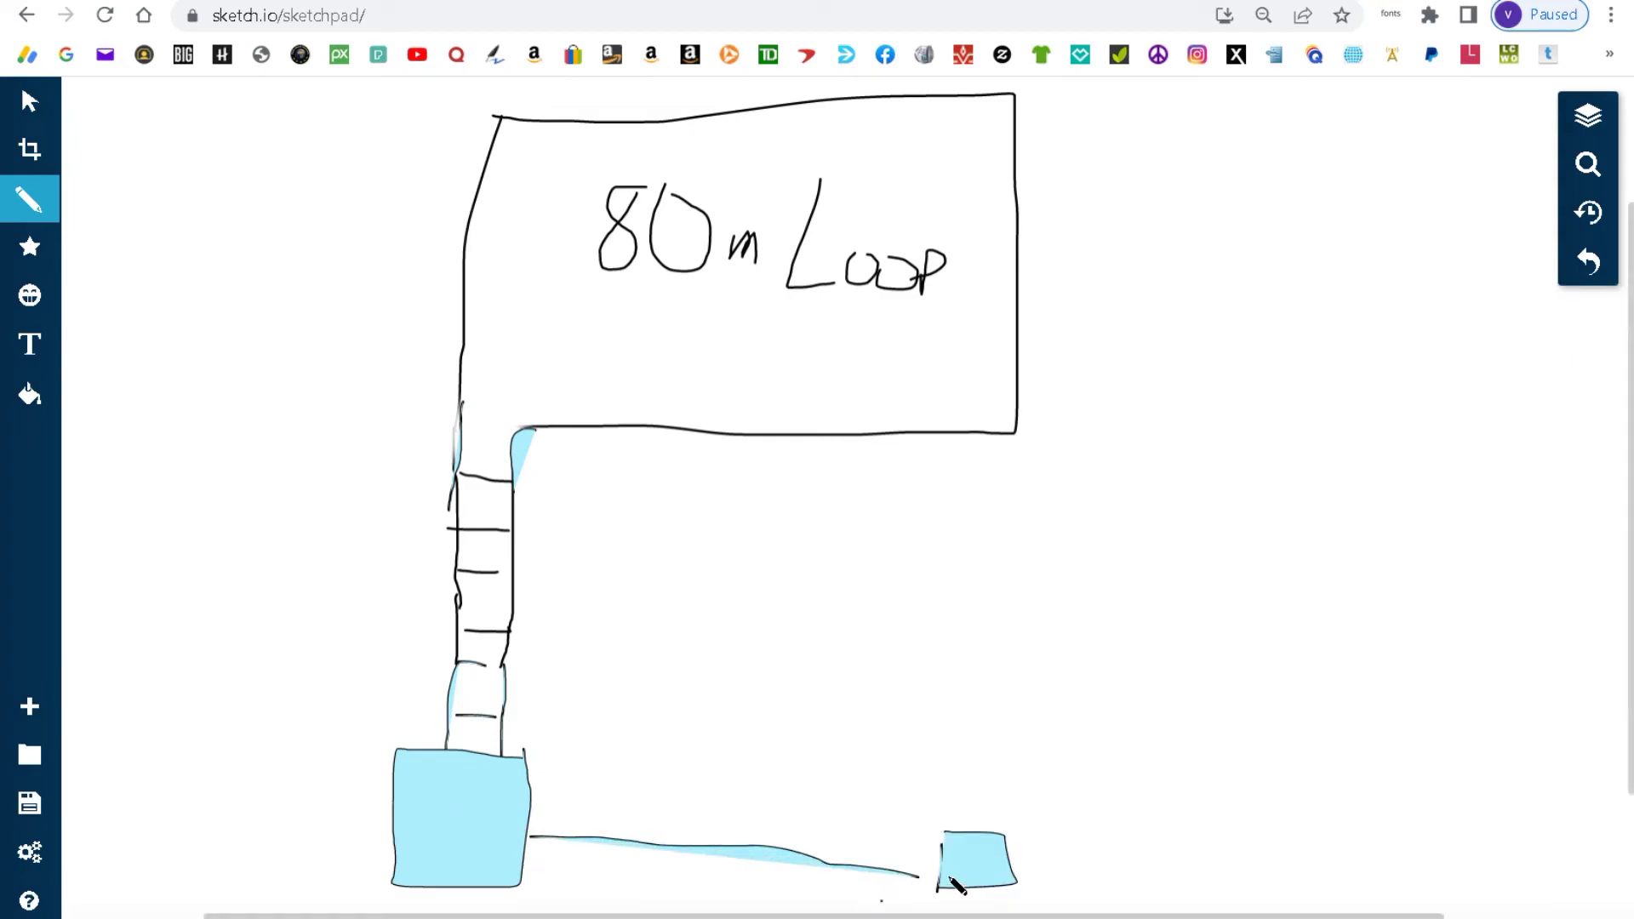